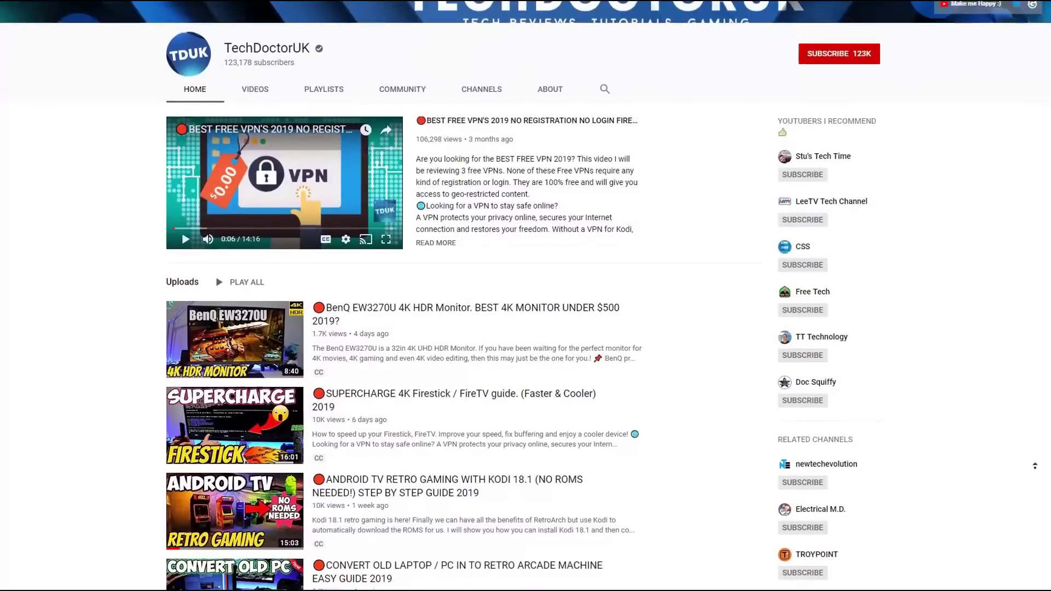
Subscribe to the TechDoctorUK channel and set its bell to all notifications
{"action": "scroll", "coordinate": [1034, 465], "scroll_direction": "up", "scroll_amount": 2}
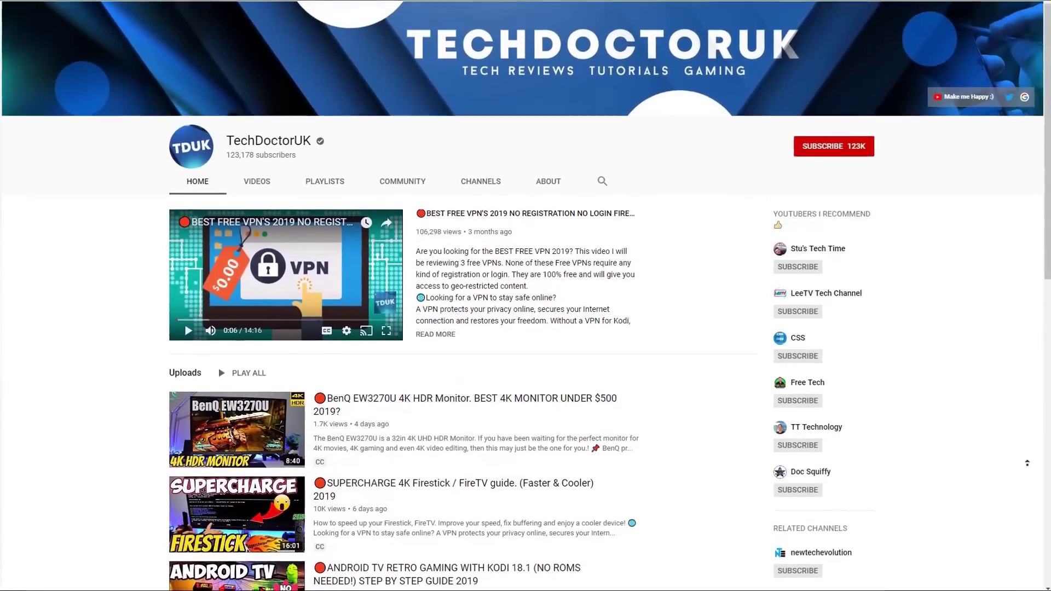
{"action": "scroll", "coordinate": [1027, 463], "scroll_direction": "up", "scroll_amount": 2}
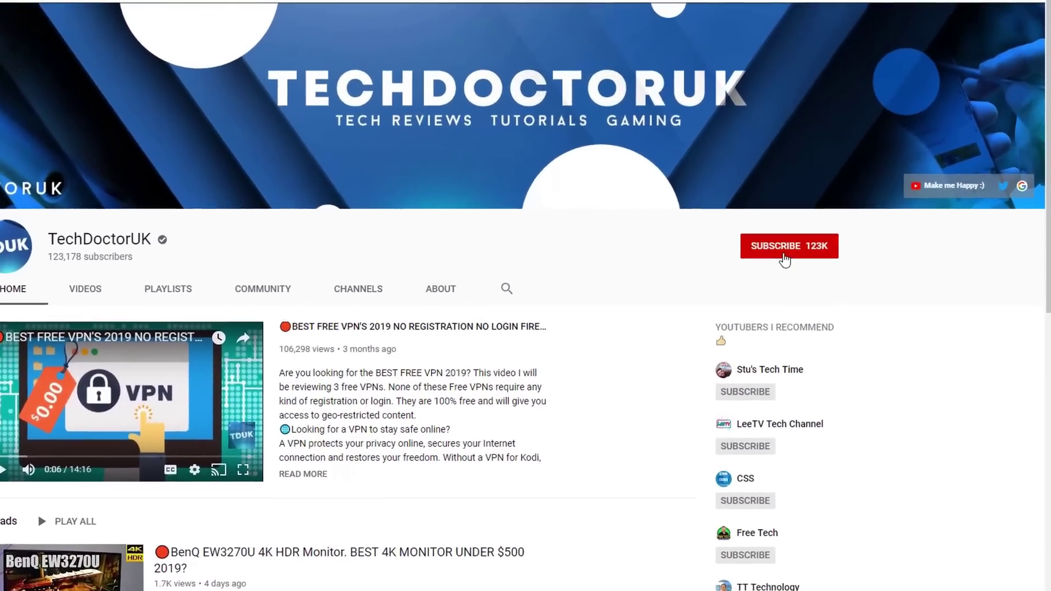
{"action": "left_click", "coordinate": [785, 257]}
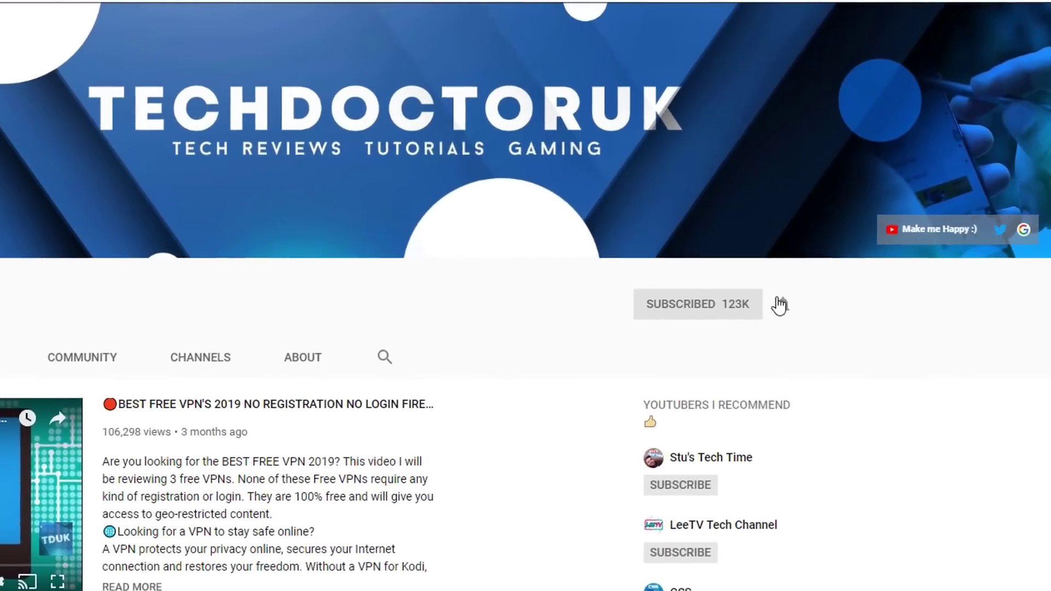
{"action": "left_click", "coordinate": [781, 303]}
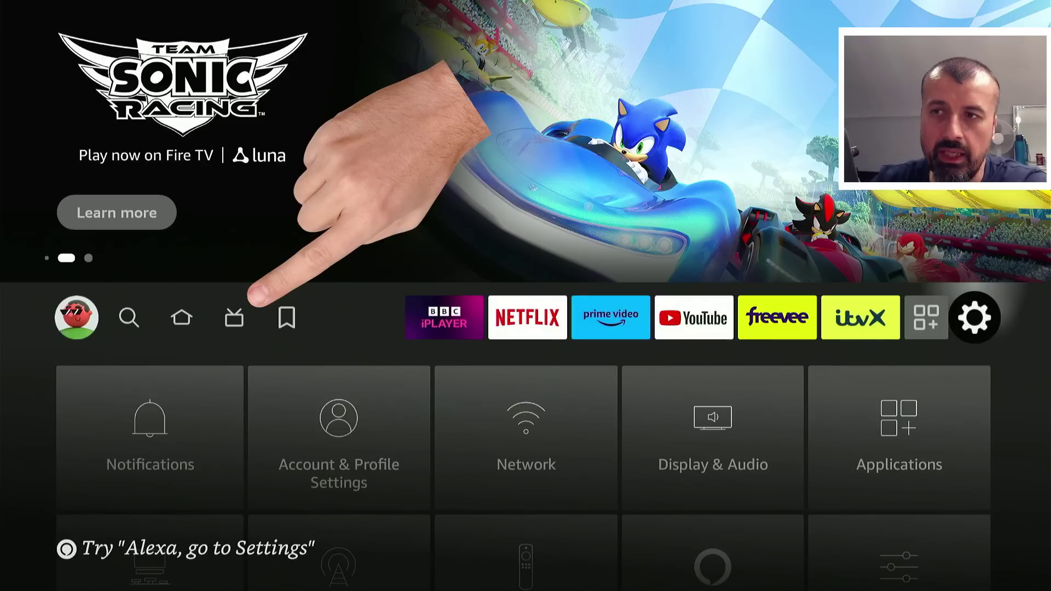
View My Fire TV > About, which reports a pending system components update, then go Home
{"action": "key", "text": "Right"}
{"action": "key", "text": "Right"}
{"action": "key", "text": "Right"}
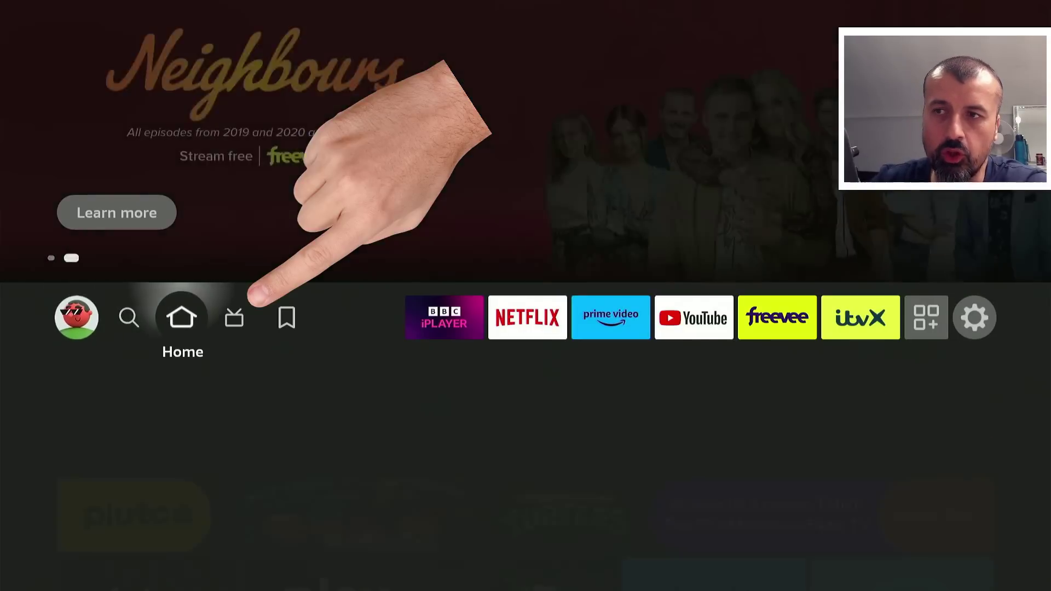
{"action": "key", "text": "Left"}
{"action": "key", "text": "Left"}
{"action": "key", "text": "Left"}
{"action": "key", "text": "Left"}
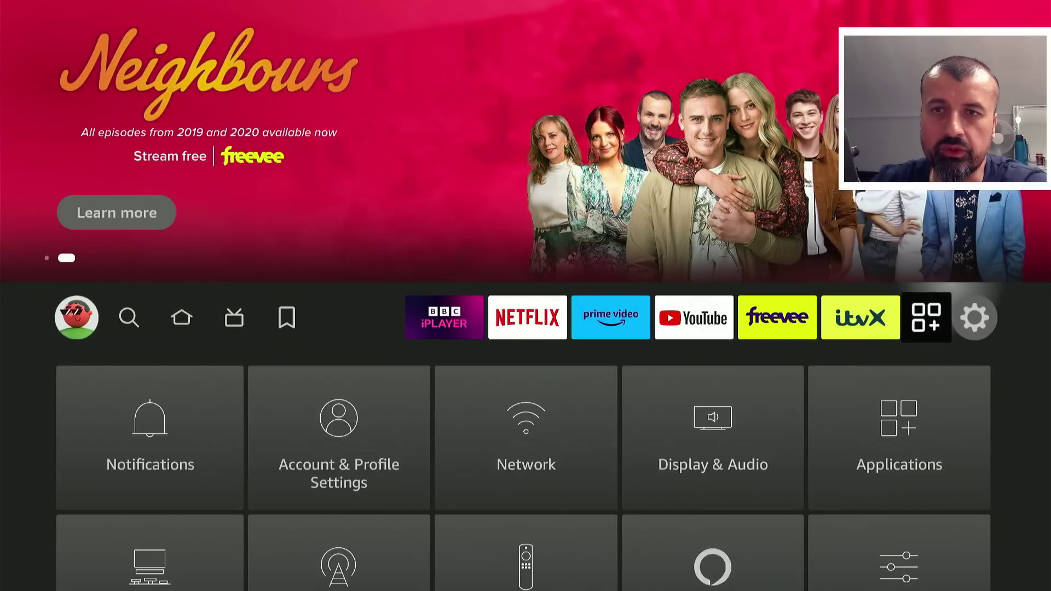
{"action": "key", "text": "Right"}
{"action": "key", "text": "Down"}
{"action": "key", "text": "Down"}
{"action": "key", "text": "Down"}
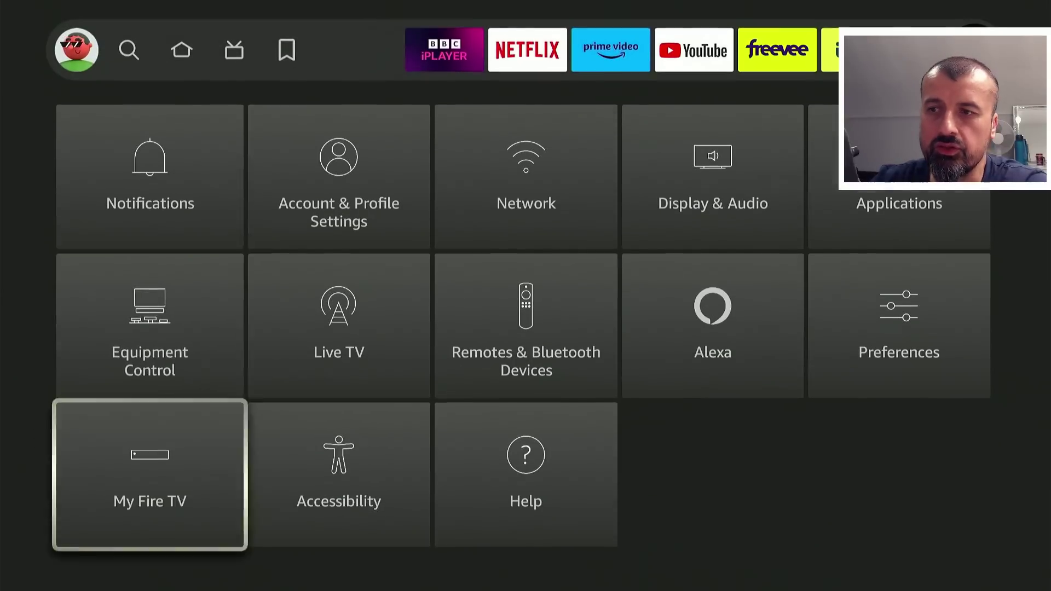
{"action": "key", "text": "Return"}
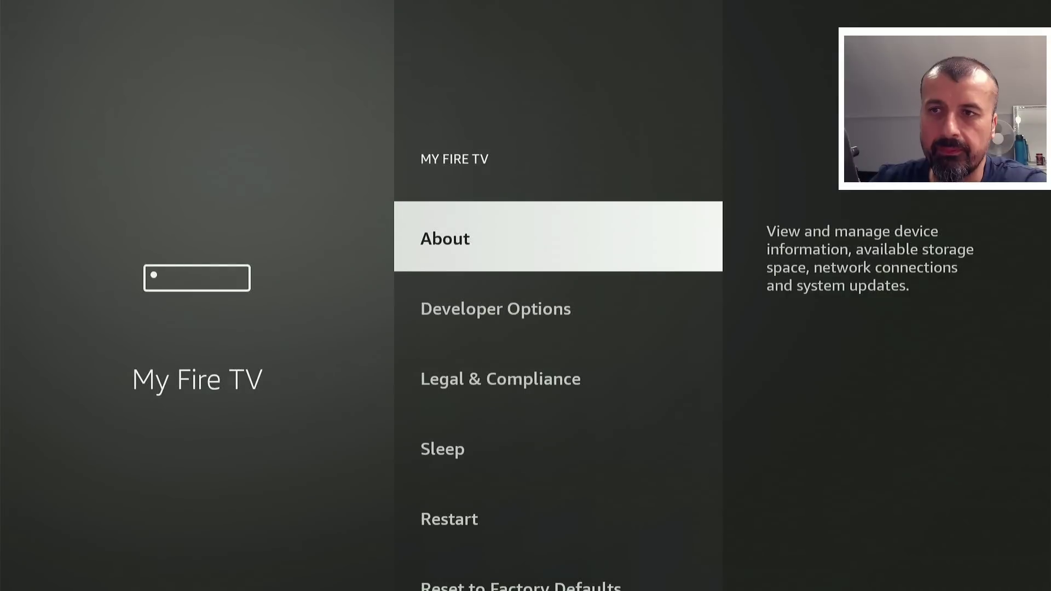
{"action": "key", "text": "Return"}
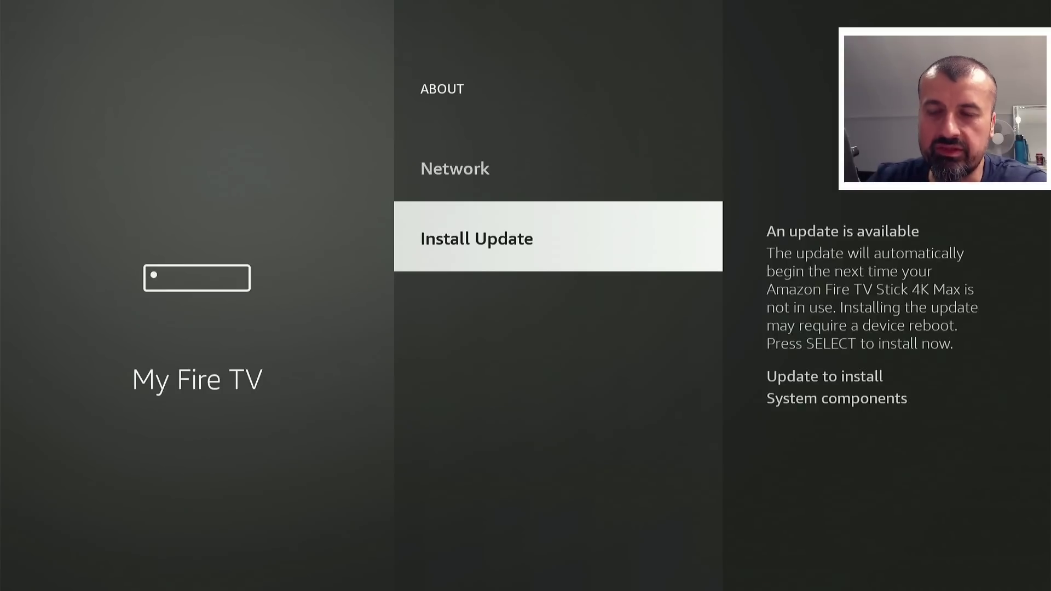
{"action": "key", "text": "Home"}
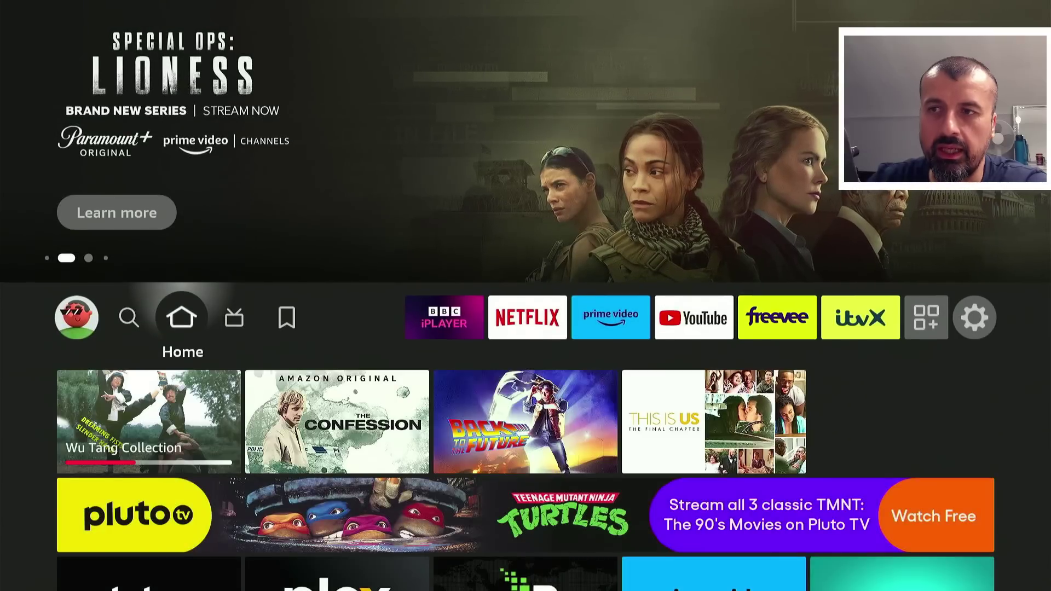
From the Live tab's options, open Live TV settings and select Manage Channels
{"action": "key", "text": "Right"}
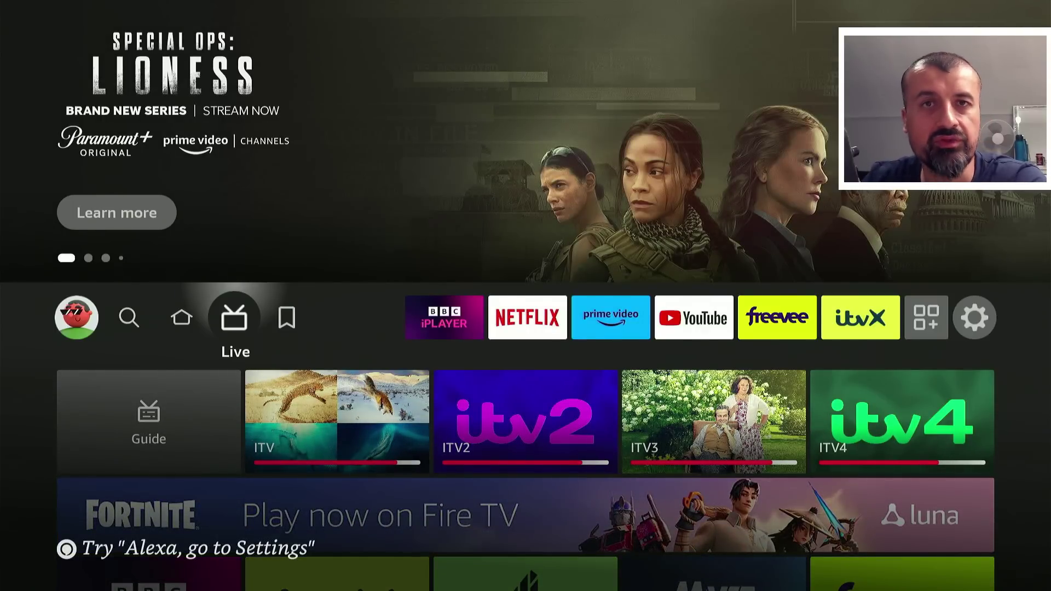
{"action": "key", "text": "Down"}
{"action": "key", "text": "Down"}
{"action": "key", "text": "Down"}
{"action": "key", "text": "Down"}
{"action": "key", "text": "Down"}
{"action": "key", "text": "Right"}
{"action": "key", "text": "Right"}
{"action": "key", "text": "Right"}
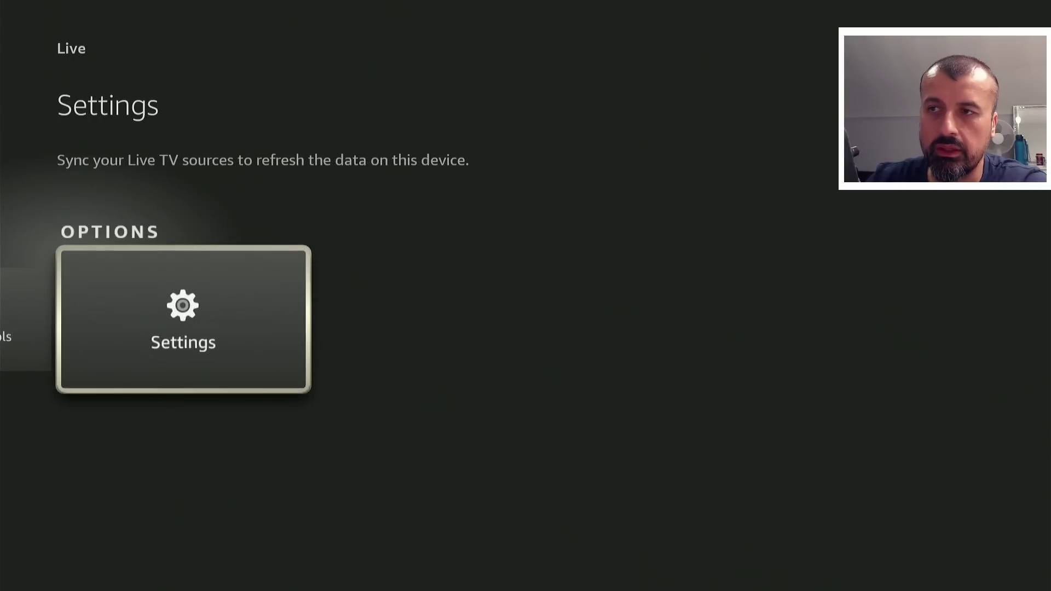
{"action": "key", "text": "Return"}
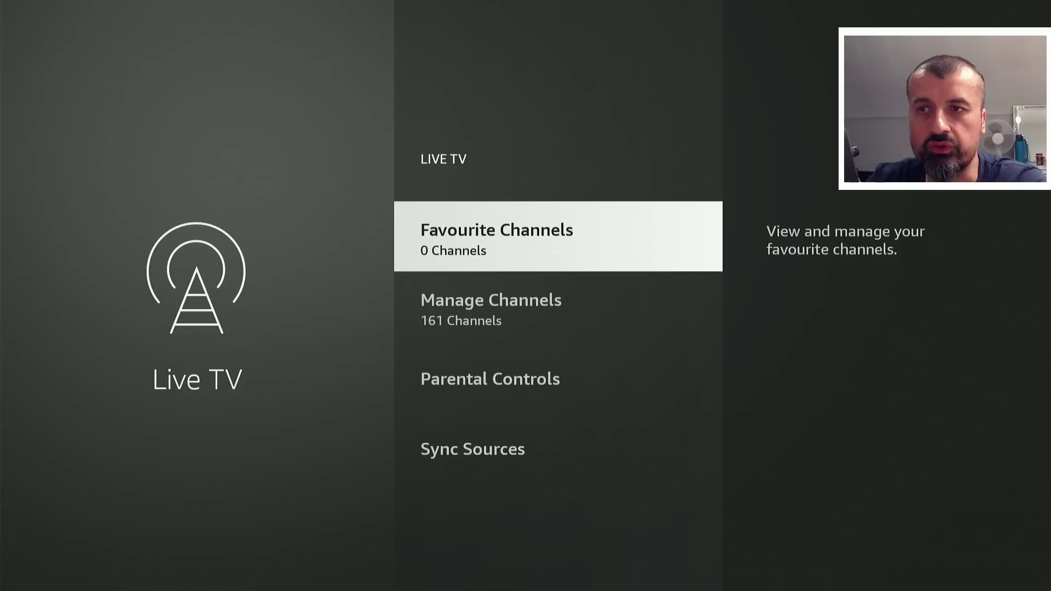
{"action": "key", "text": "Down"}
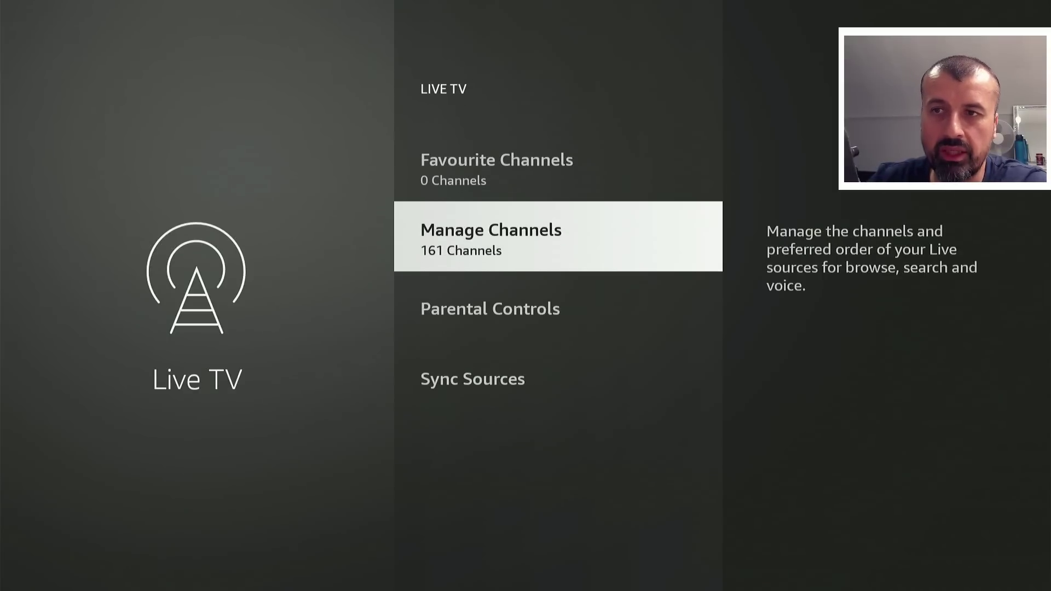
{"action": "key", "text": "Return"}
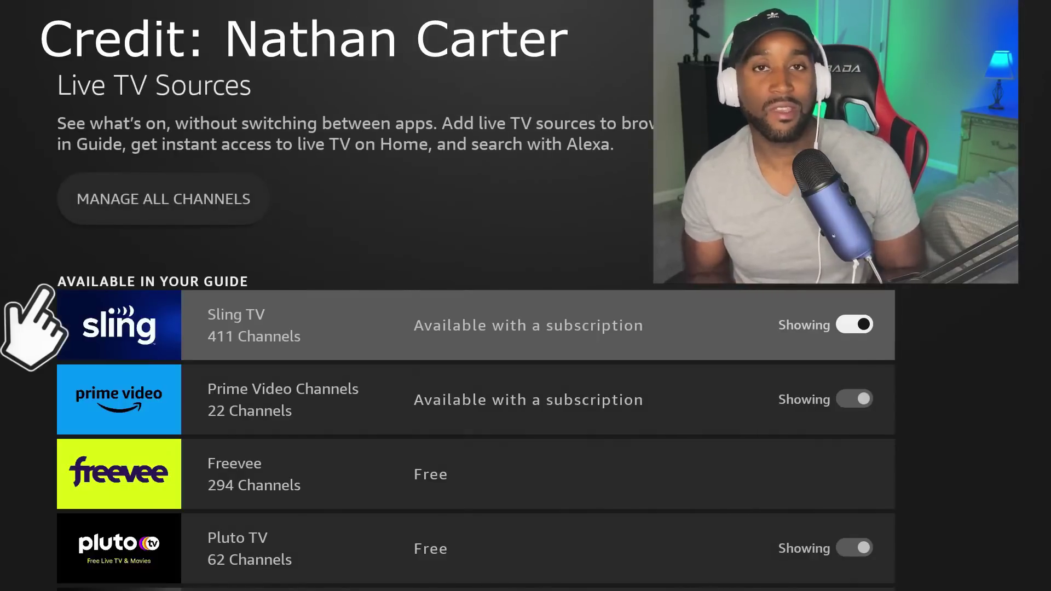
Review the Live TV sources Freevee (66), Pluto TV (47) and Plex (48), then return Home
{"action": "key", "text": "Down"}
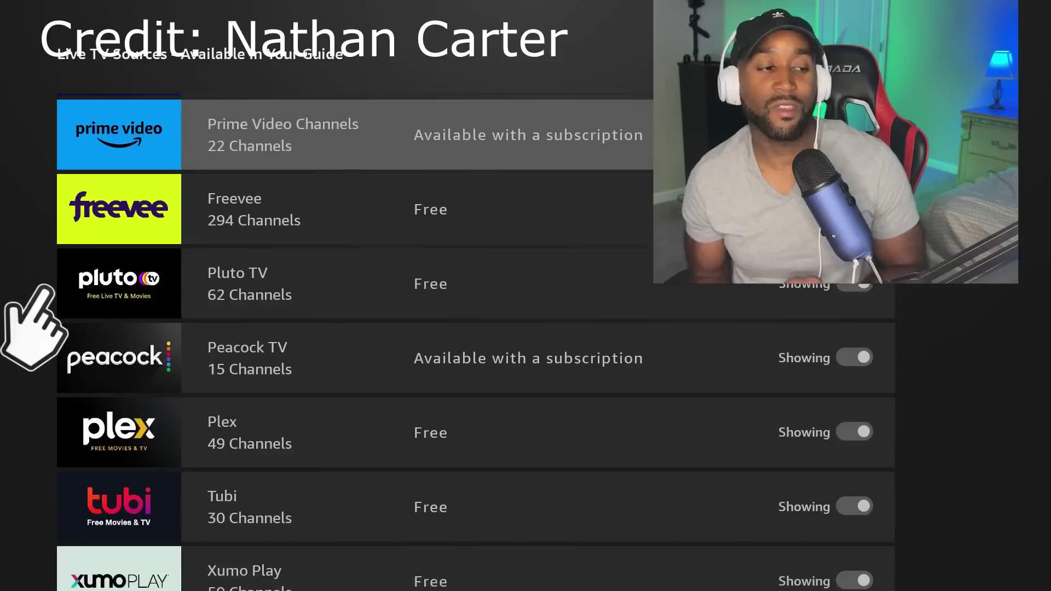
{"action": "key", "text": "Up"}
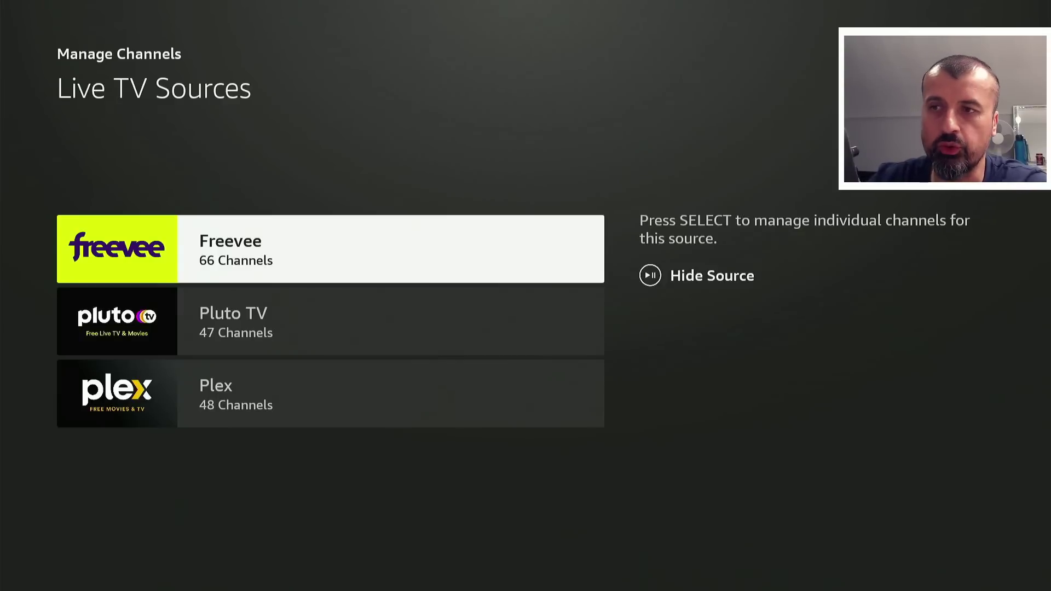
{"action": "key", "text": "Down"}
{"action": "key", "text": "Up"}
{"action": "key", "text": "Down"}
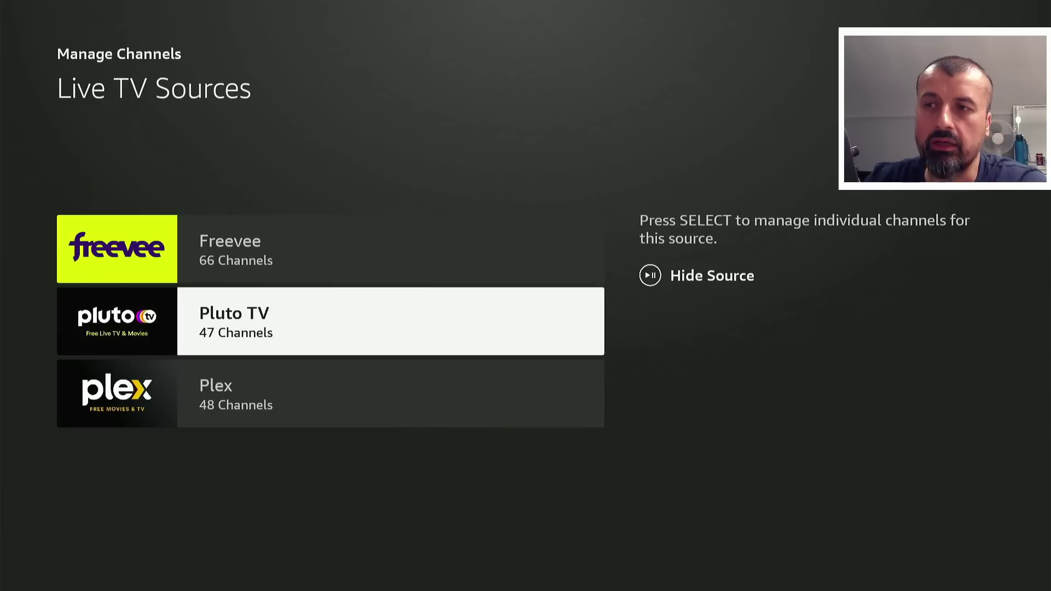
{"action": "key", "text": "Down"}
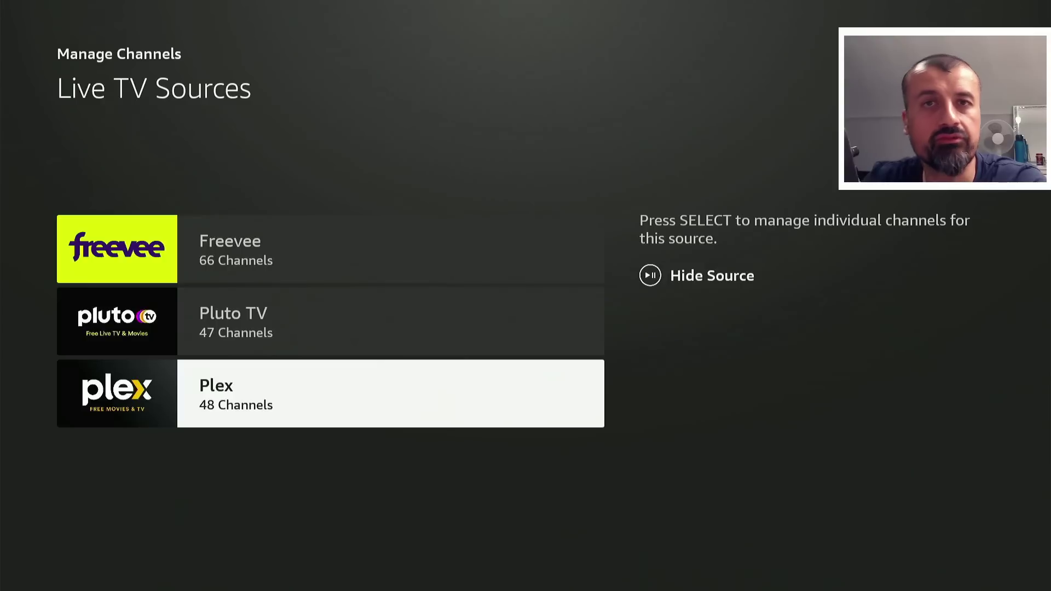
{"action": "key", "text": "Up"}
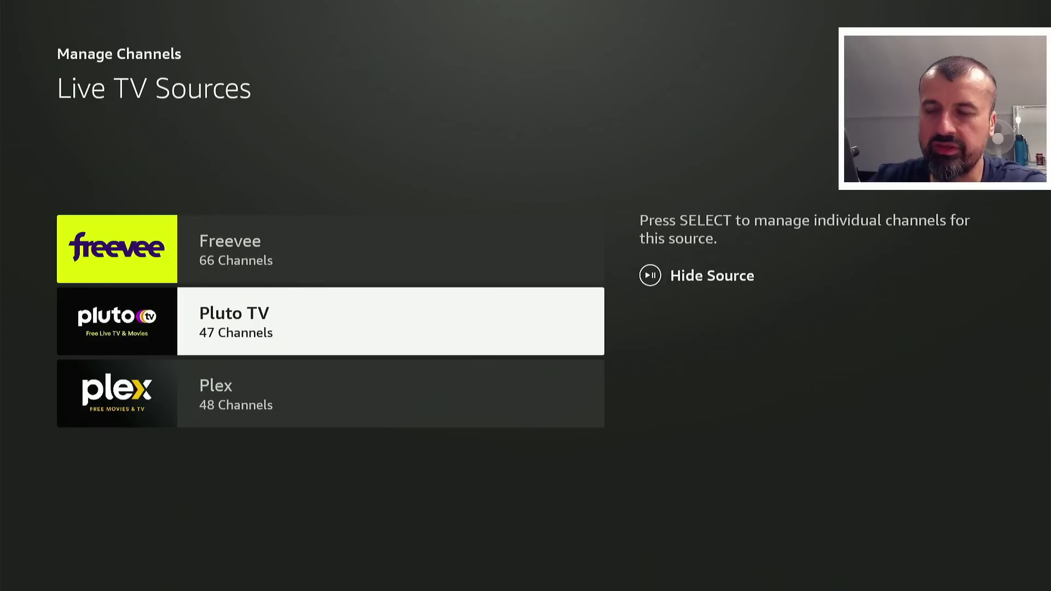
{"action": "key", "text": "Home"}
{"action": "key", "text": "Left"}
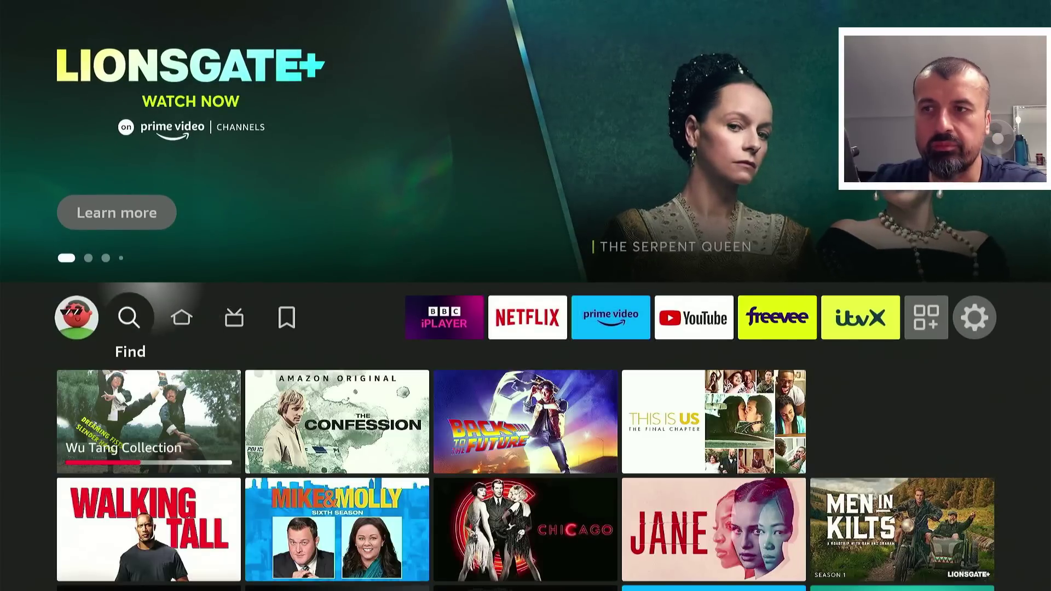
Spell the first letters of 'Red Bull' on the Find search keyboard
{"action": "key", "text": "Down"}
{"action": "key", "text": "Return"}
{"action": "key", "text": "Right"}
{"action": "key", "text": "Right"}
{"action": "key", "text": "Right"}
{"action": "key", "text": "Right"}
{"action": "key", "text": "Down"}
{"action": "key", "text": "Return"}
{"action": "key", "text": "Up"}
{"action": "key", "text": "Return"}
{"action": "key", "text": "Left"}
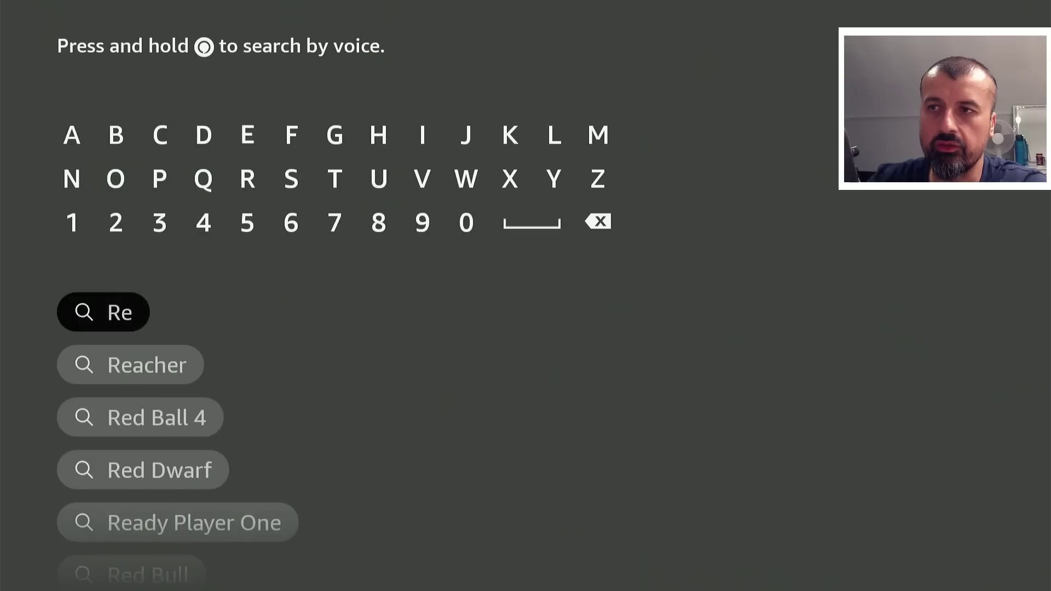
{"action": "key", "text": "Return"}
{"action": "key", "text": "Left"}
{"action": "key", "text": "Left"}
{"action": "key", "text": "Return"}
{"action": "key", "text": "Down"}
{"action": "key", "text": "Down"}
{"action": "key", "text": "Down"}
{"action": "key", "text": "Down"}
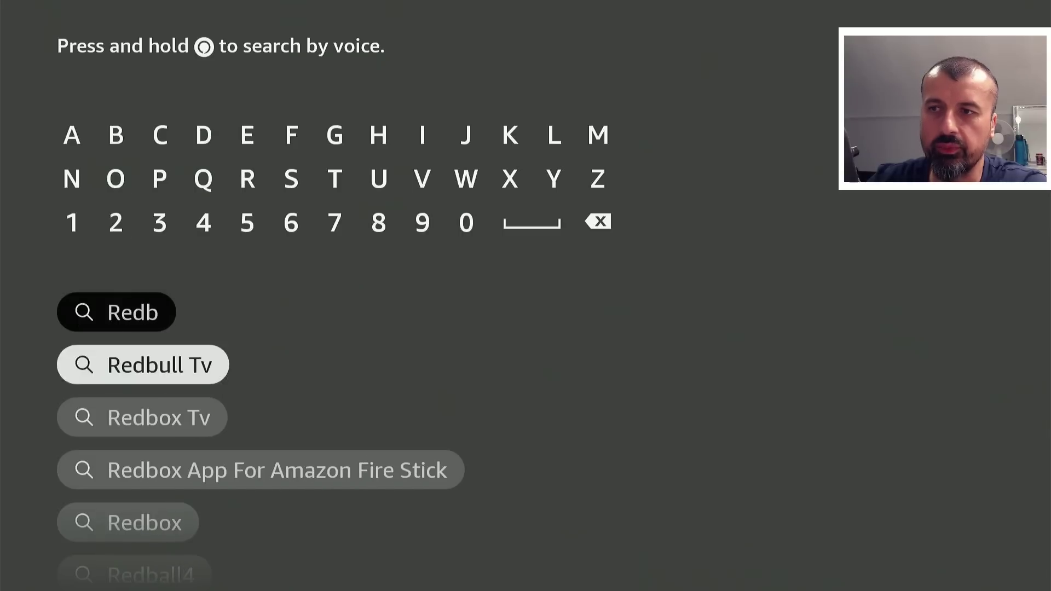
Search 'Redbull Tv' and start downloading the Red Bull TV app
{"action": "key", "text": "Up"}
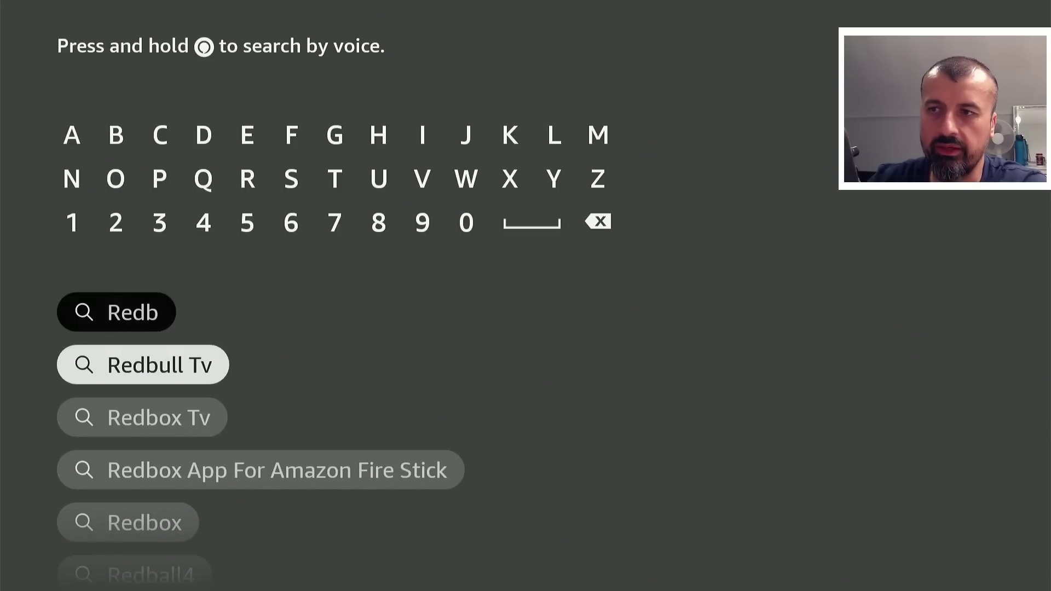
{"action": "key", "text": "Return"}
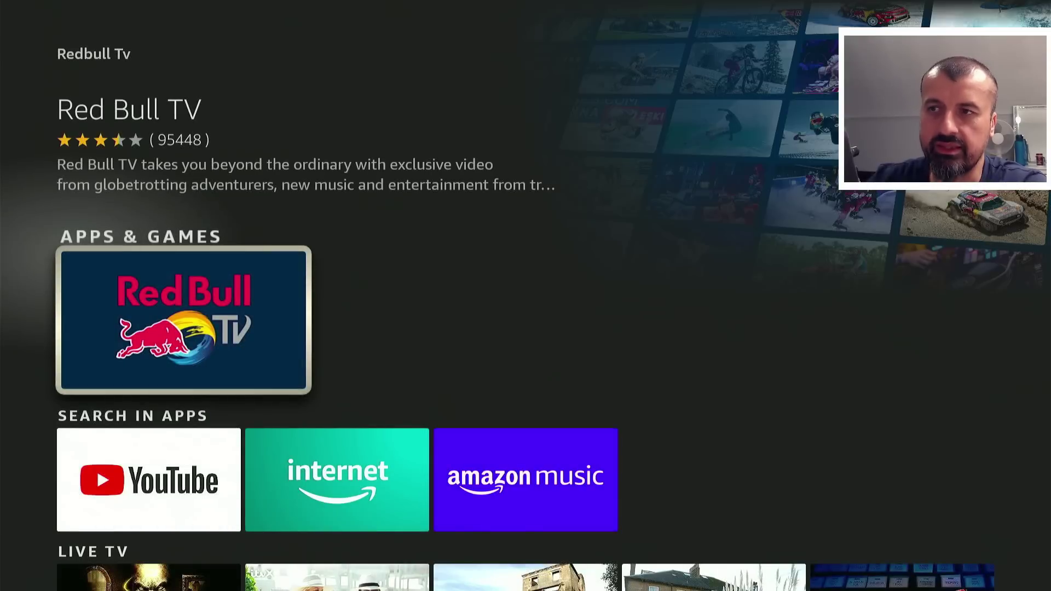
{"action": "key", "text": "Return"}
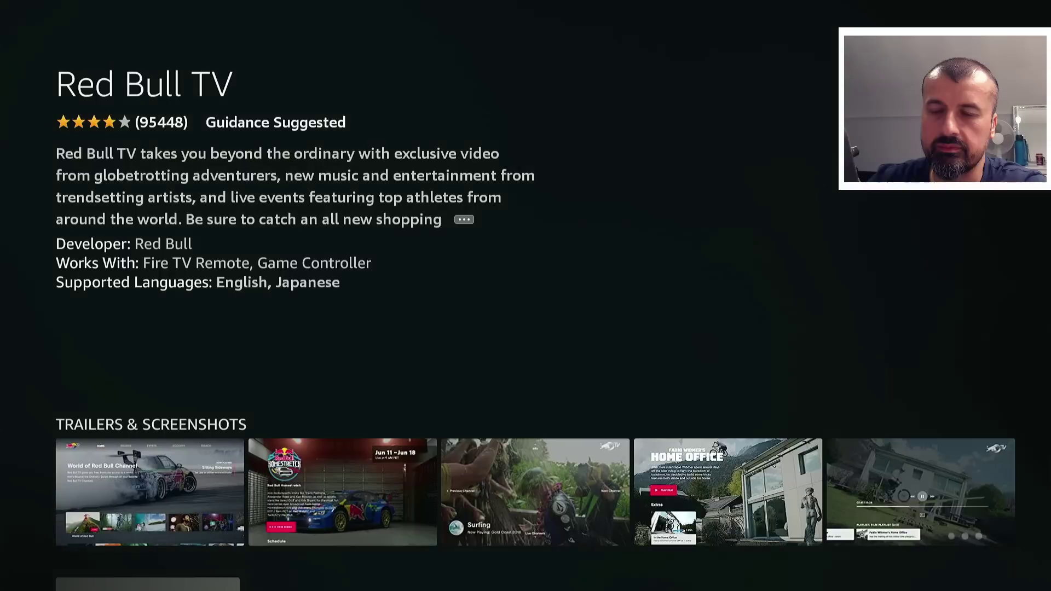
{"action": "key", "text": "Return"}
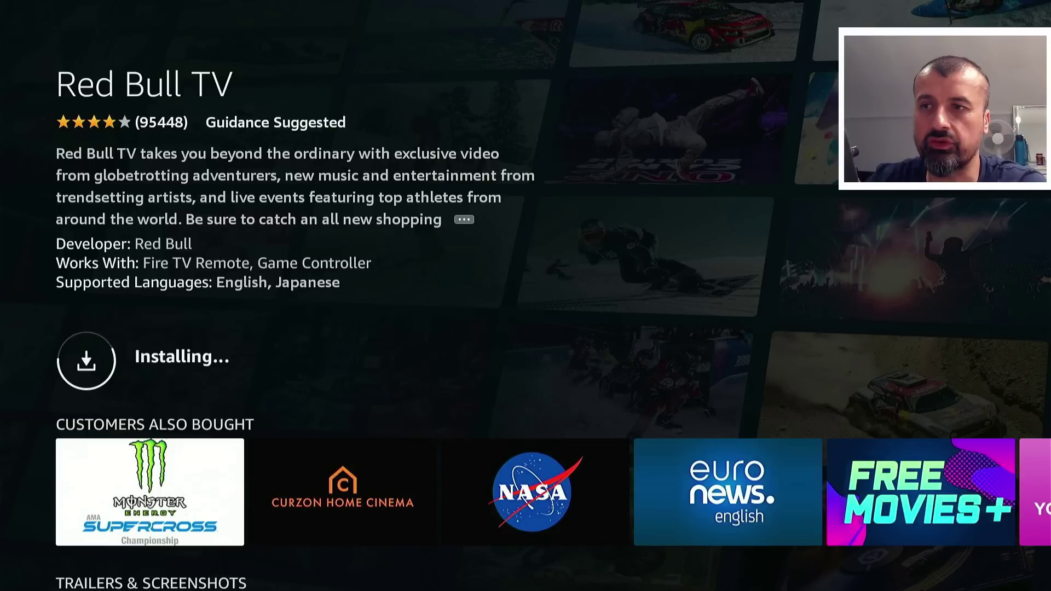
Launch Red Bull TV, skip sign-in, and scroll down its home rows
{"action": "key", "text": "Return"}
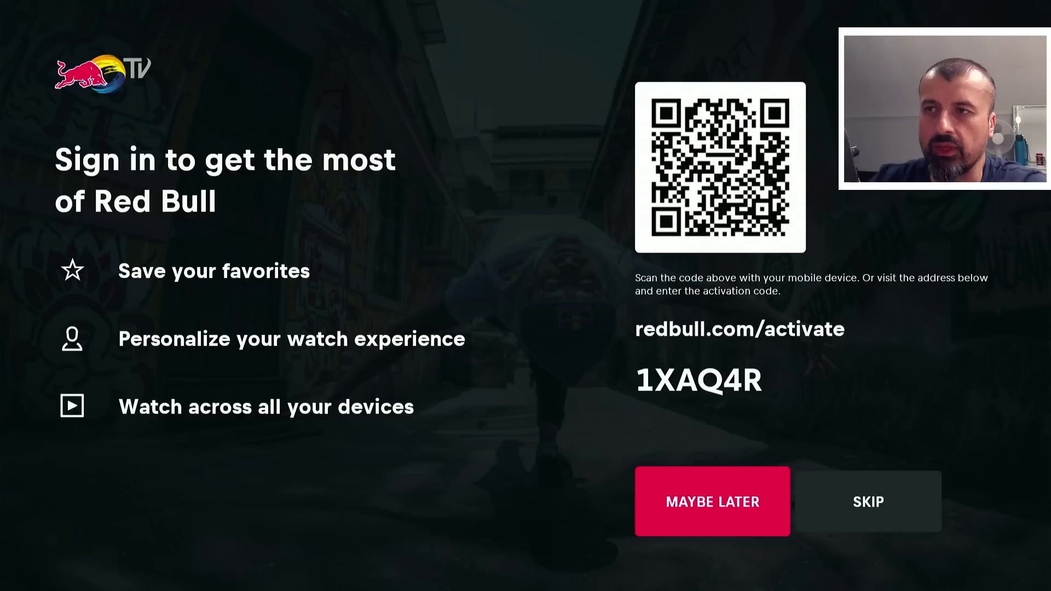
{"action": "key", "text": "Right"}
{"action": "key", "text": "Return"}
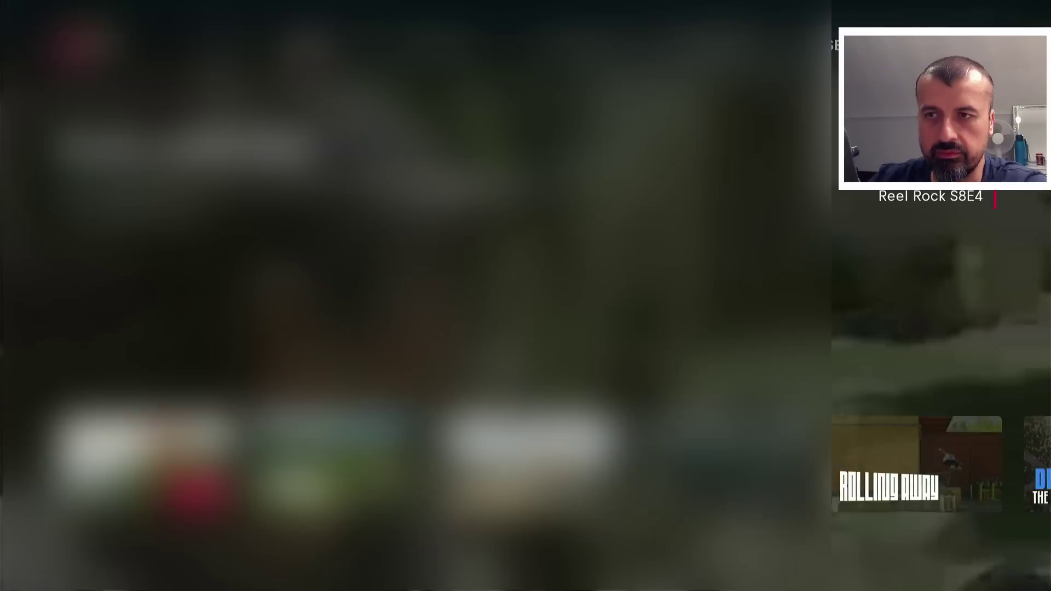
{"action": "key", "text": "Down"}
{"action": "key", "text": "Down"}
{"action": "key", "text": "Down"}
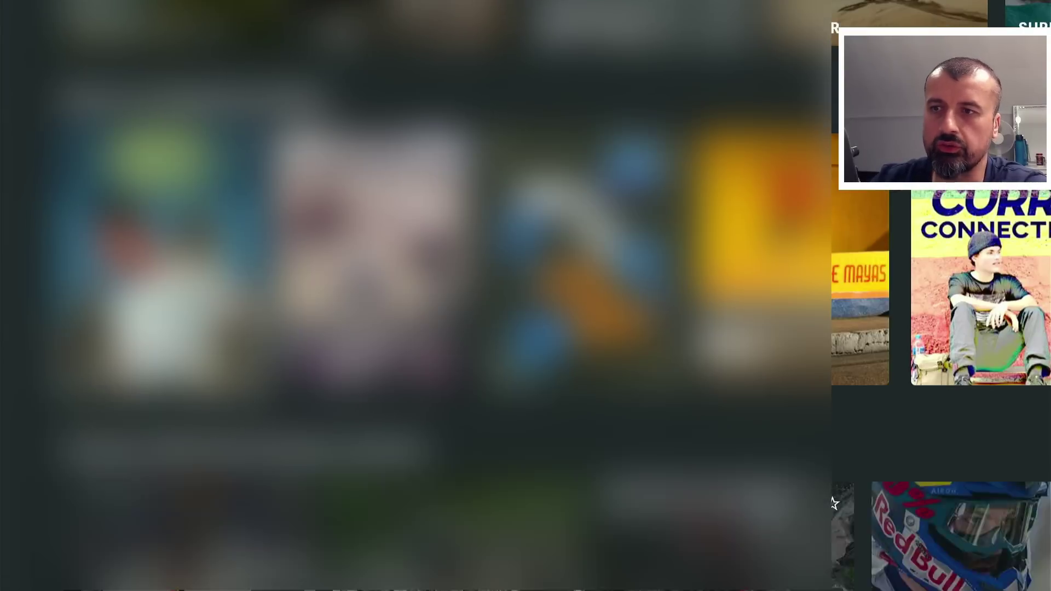
{"action": "key", "text": "Down"}
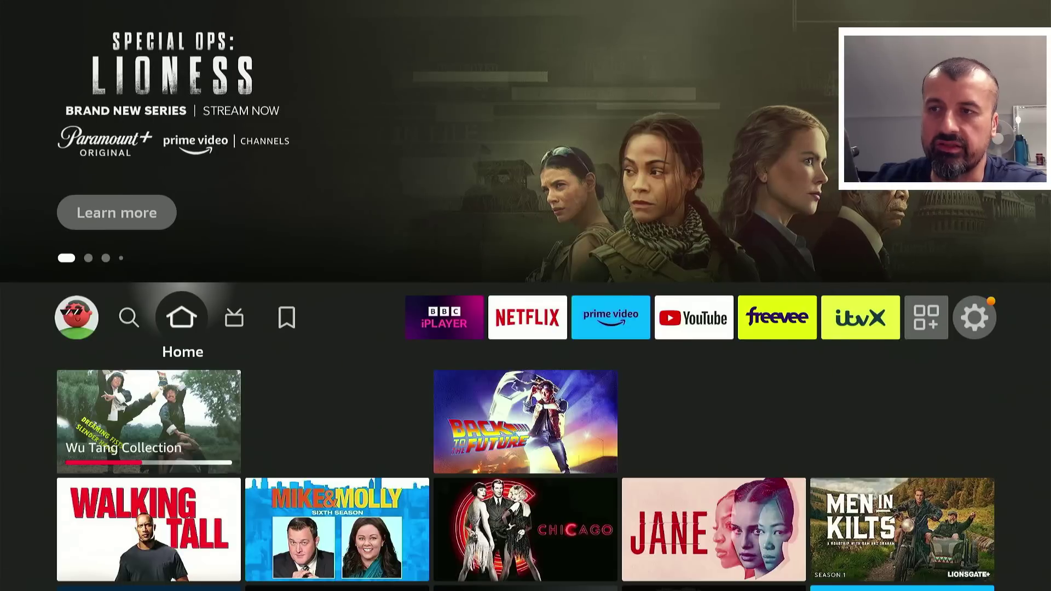
Go to the Live tab's options row and open Live TV settings
{"action": "key", "text": "Left"}
{"action": "key", "text": "Right"}
{"action": "key", "text": "Right"}
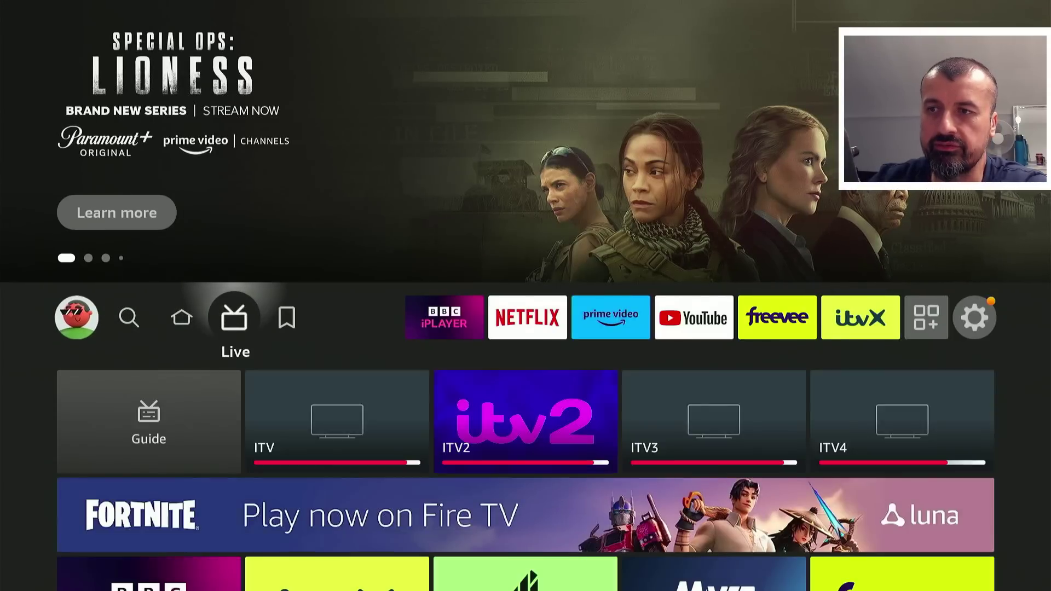
{"action": "key", "text": "Down"}
{"action": "key", "text": "Down"}
{"action": "key", "text": "Down"}
{"action": "key", "text": "Down"}
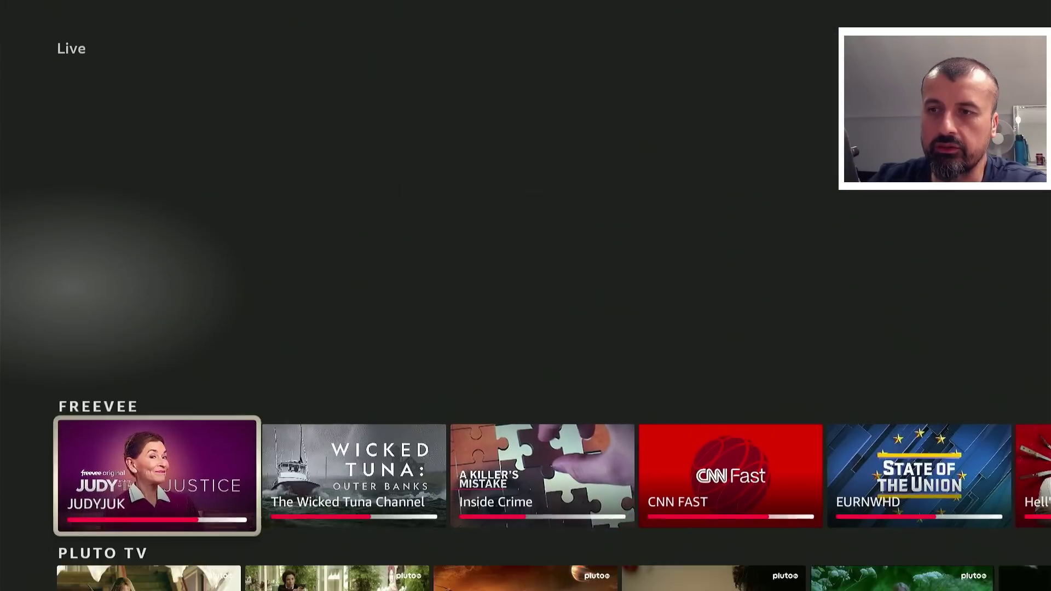
{"action": "key", "text": "Down"}
{"action": "key", "text": "Down"}
{"action": "key", "text": "Right"}
{"action": "key", "text": "Right"}
{"action": "key", "text": "Right"}
{"action": "key", "text": "Return"}
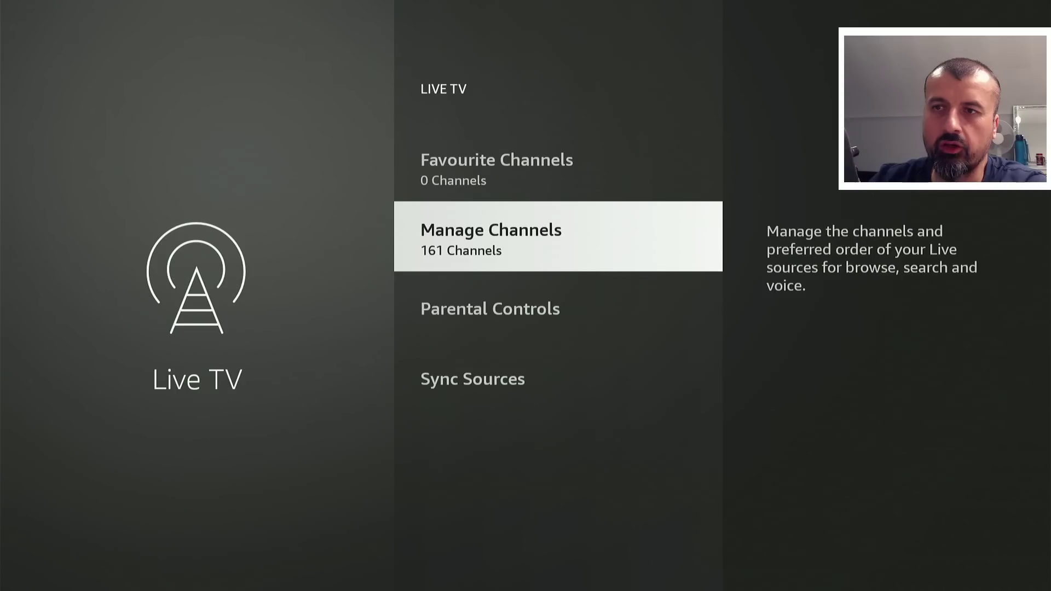
Confirm Red Bull TV is listed with 11 channels among Live TV Sources, then back out
{"action": "key", "text": "Return"}
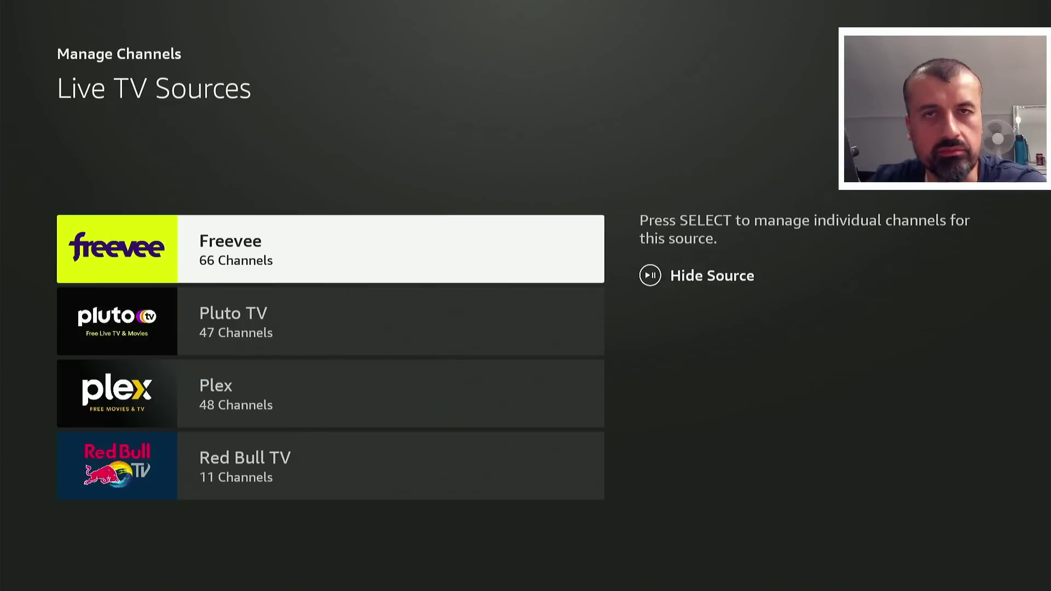
{"action": "key", "text": "Down"}
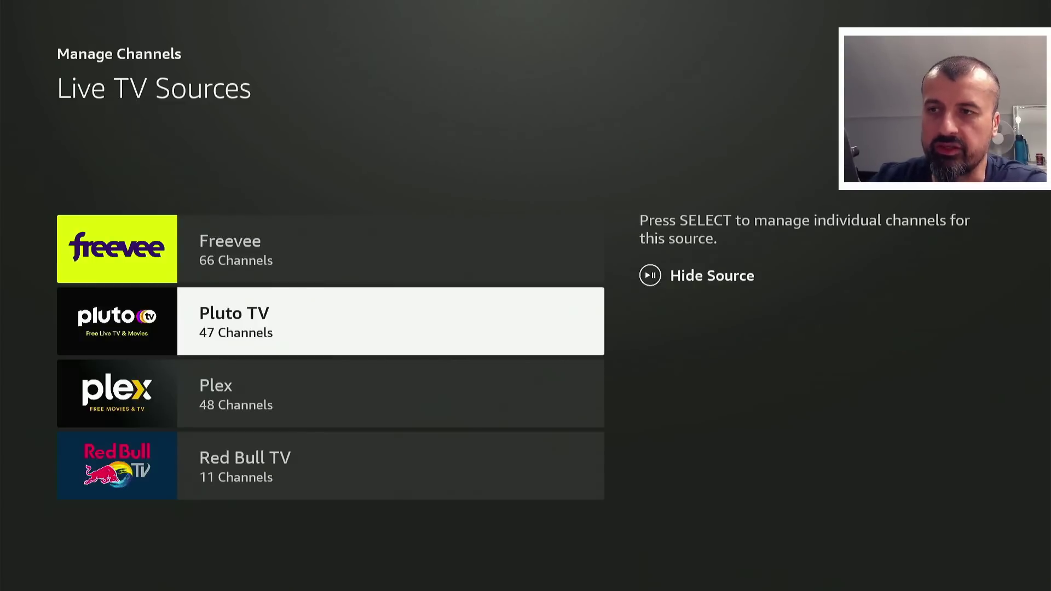
{"action": "key", "text": "Escape"}
{"action": "key", "text": "Down"}
{"action": "key", "text": "Down"}
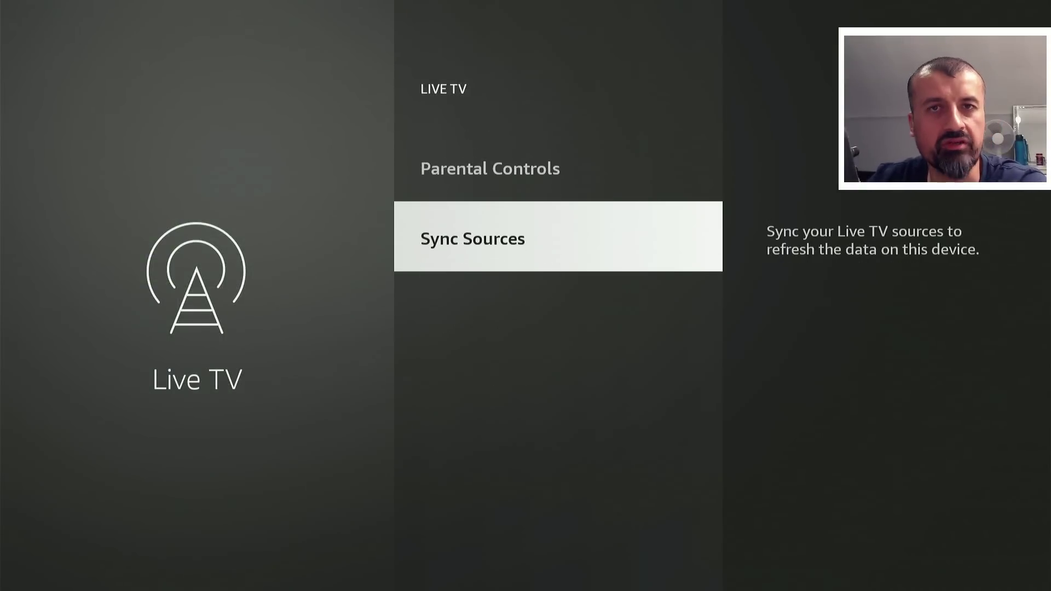
Browse Sync Sources past Freevee to Plex and Pluto TV, then return to Live TV settings
{"action": "key", "text": "Return"}
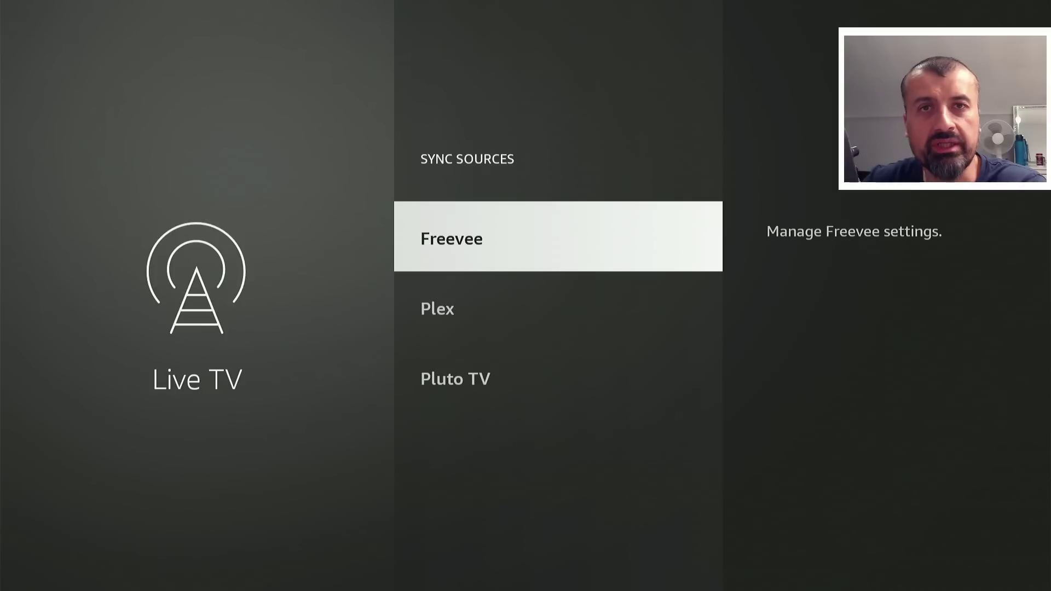
{"action": "key", "text": "Down"}
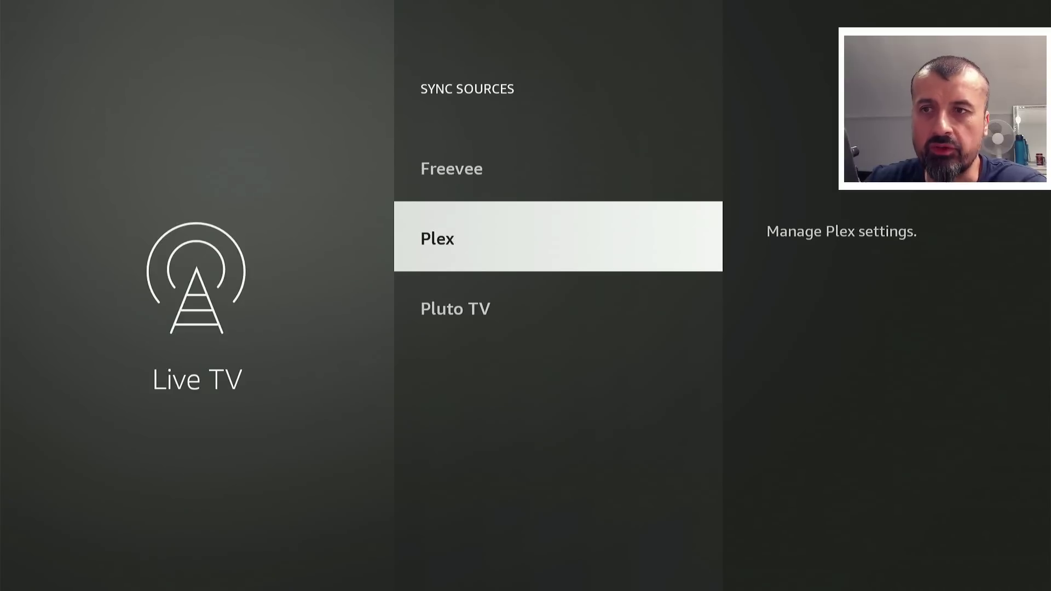
{"action": "key", "text": "Down"}
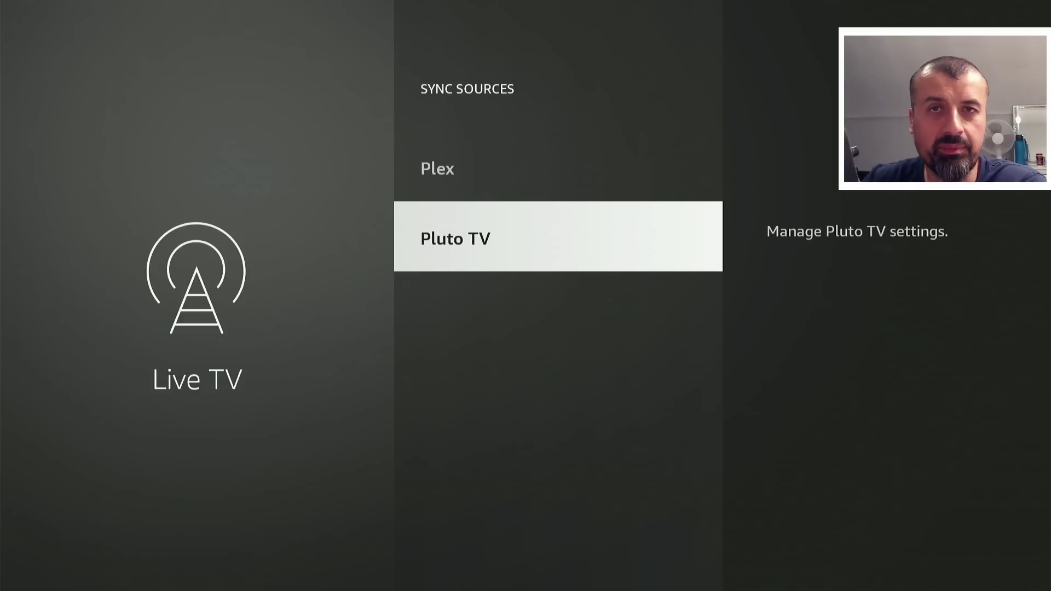
{"action": "key", "text": "Escape"}
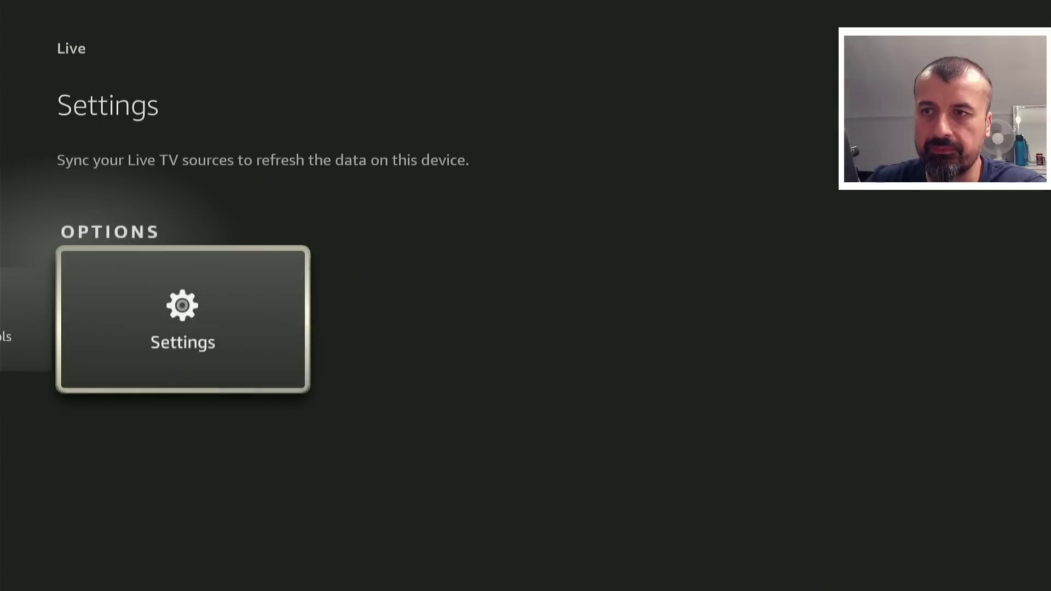
Choose Guide rather than Favourites in the Live options to show All Channels
{"action": "key", "text": "Left"}
{"action": "key", "text": "Left"}
{"action": "key", "text": "Left"}
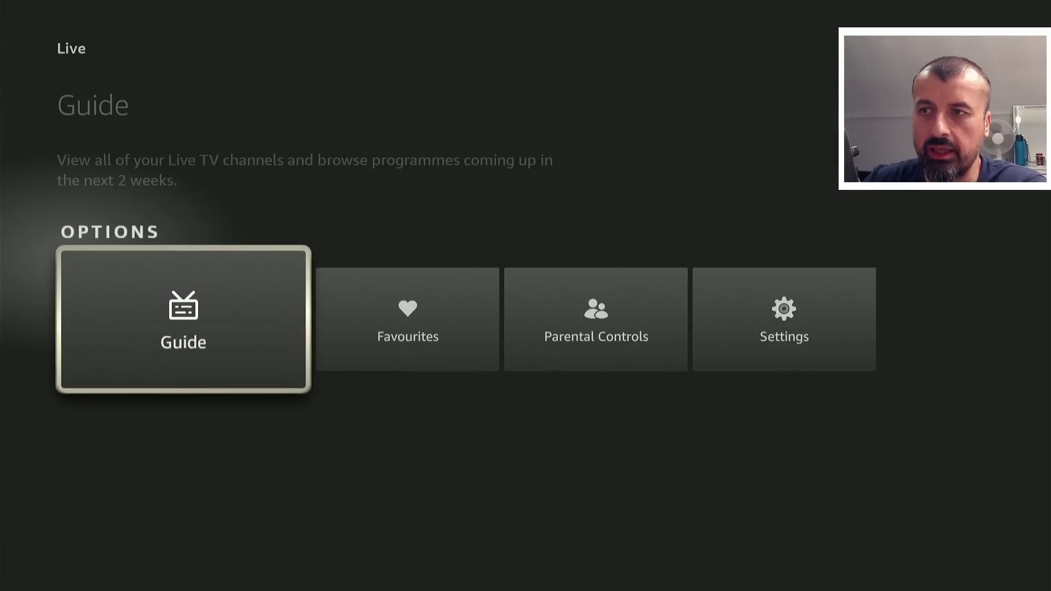
{"action": "key", "text": "Right"}
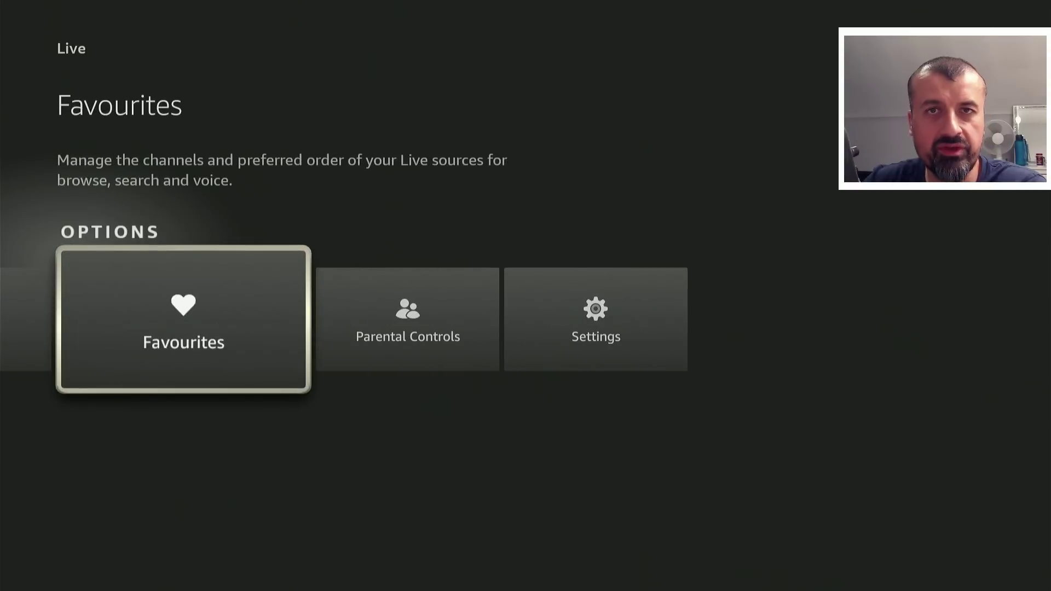
{"action": "key", "text": "Left"}
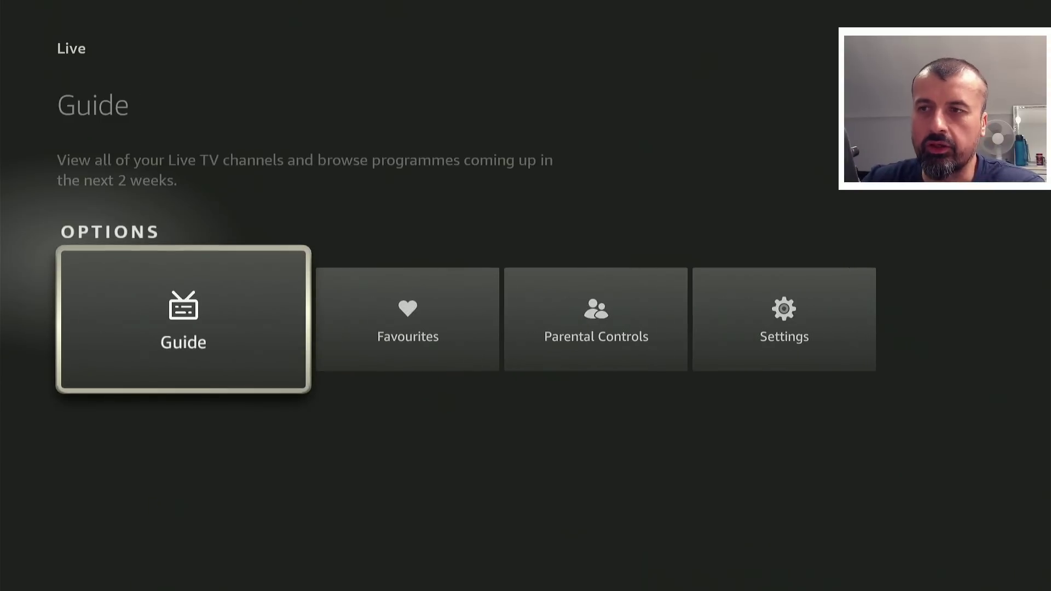
{"action": "key", "text": "Return"}
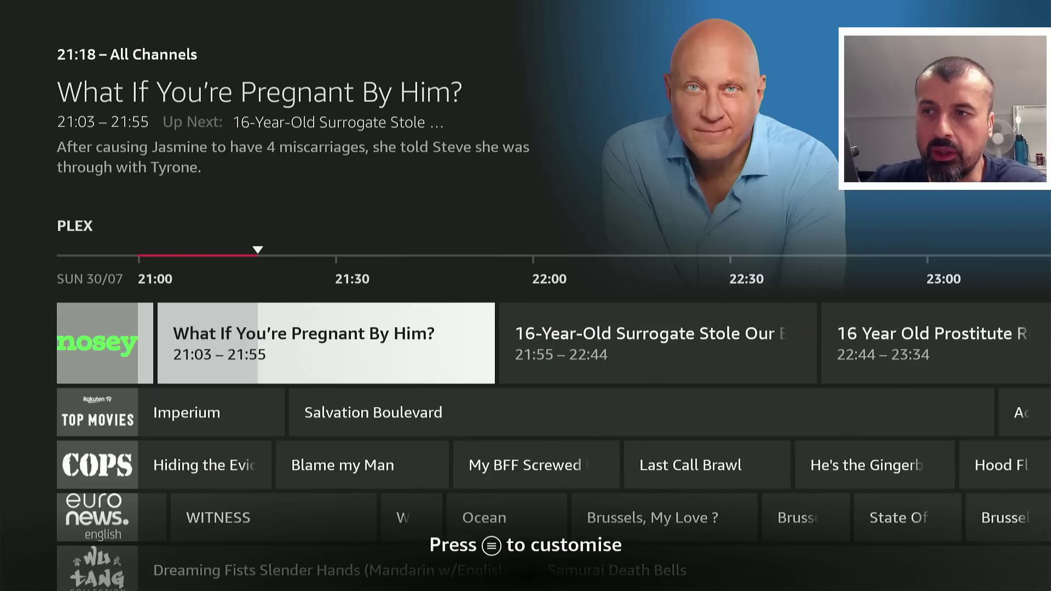
Scroll down the guide's Plex channels to Unexplained and tune in
{"action": "key", "text": "Down"}
{"action": "key", "text": "Down"}
{"action": "key", "text": "Down"}
{"action": "key", "text": "Down"}
{"action": "key", "text": "Down"}
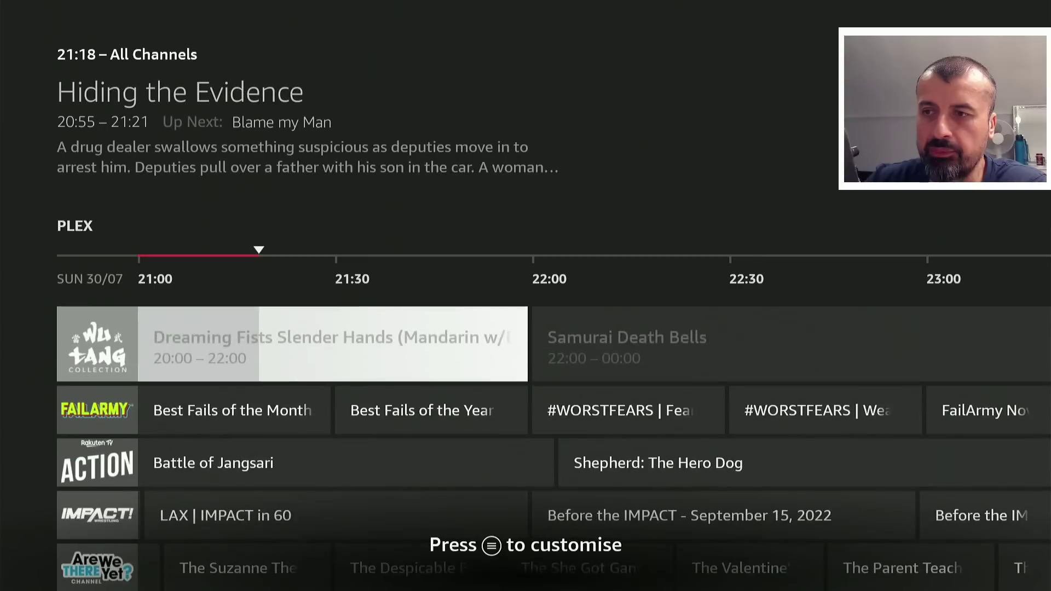
{"action": "key", "text": "Down"}
{"action": "key", "text": "Down"}
{"action": "key", "text": "Down"}
{"action": "key", "text": "Down"}
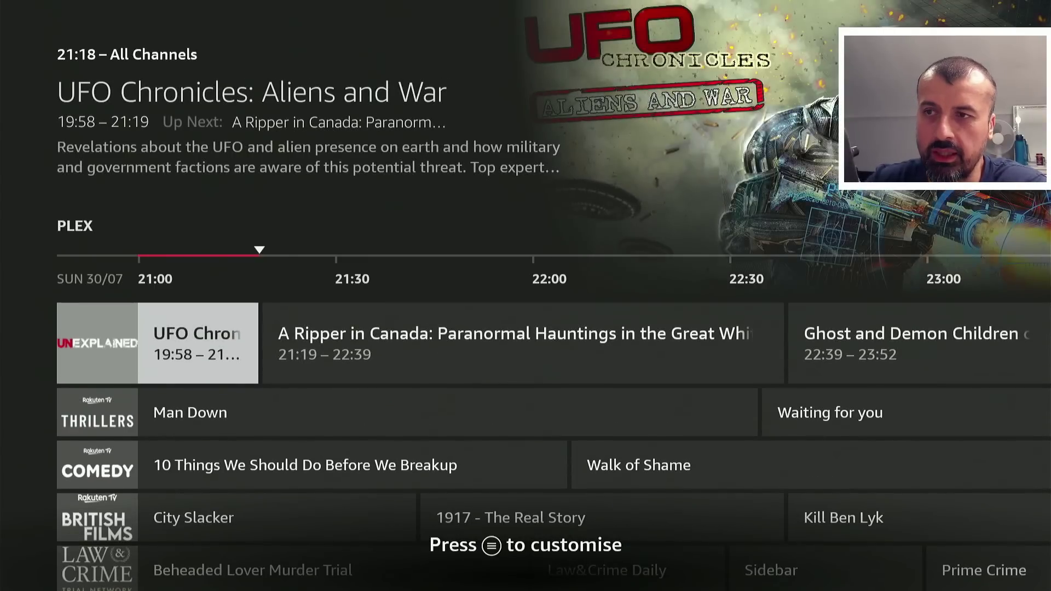
{"action": "key", "text": "Return"}
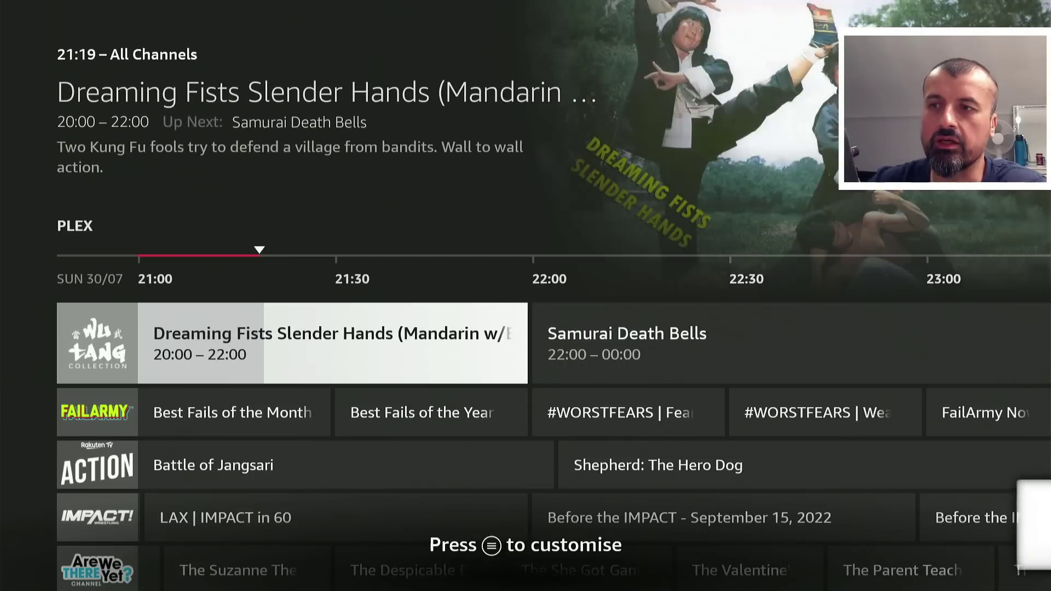
Move down past FailArmy, Thrillers and Law & Crime to UNEXPLAINED (UFO Chronicles) and open its channel options
{"action": "key", "text": "Down"}
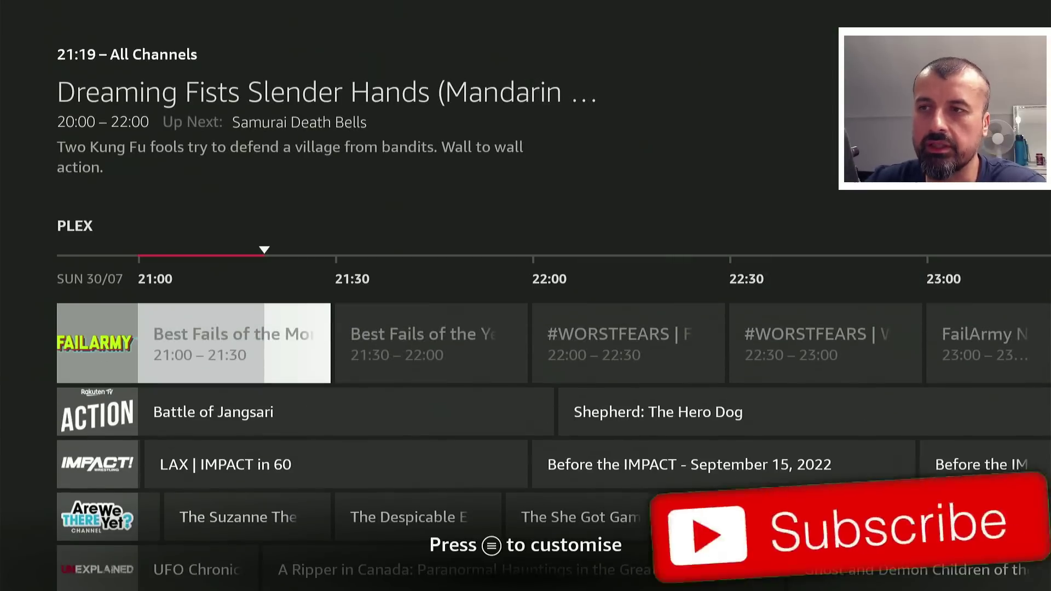
{"action": "key", "text": "Down"}
{"action": "key", "text": "Down"}
{"action": "key", "text": "Down"}
{"action": "key", "text": "Down"}
{"action": "key", "text": "Down"}
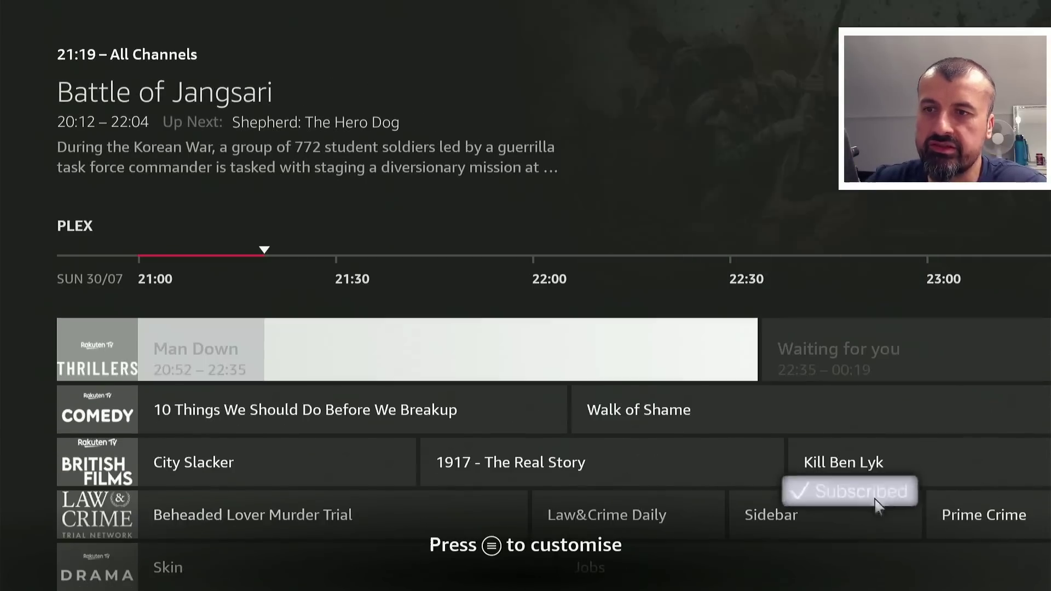
{"action": "key", "text": "Down"}
{"action": "key", "text": "Down"}
{"action": "key", "text": "Down"}
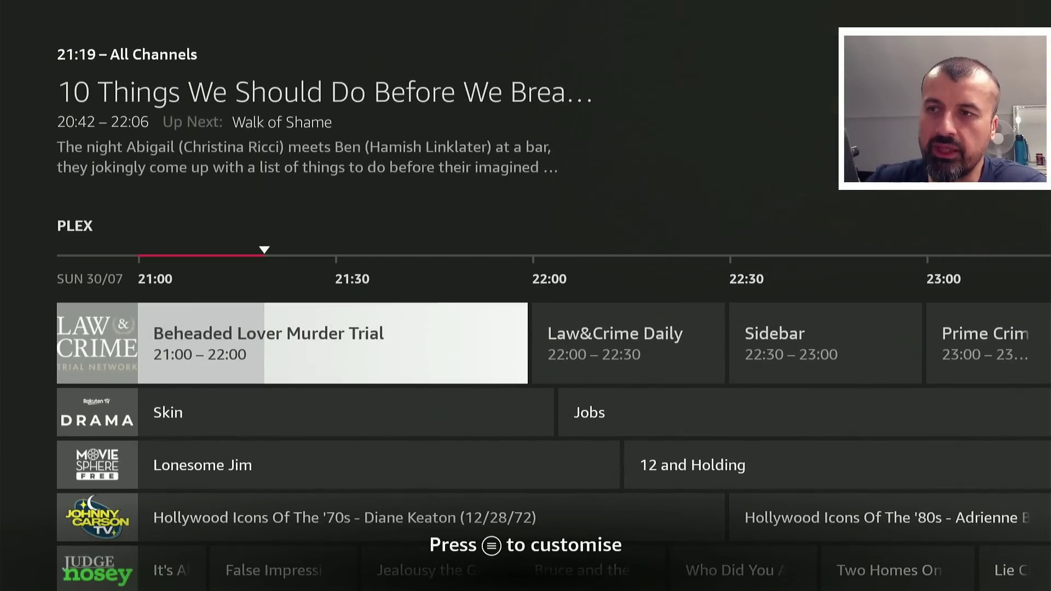
{"action": "key", "text": "Down"}
{"action": "key", "text": "Down"}
{"action": "key", "text": "Down"}
{"action": "key", "text": "Down"}
{"action": "key", "text": "Down"}
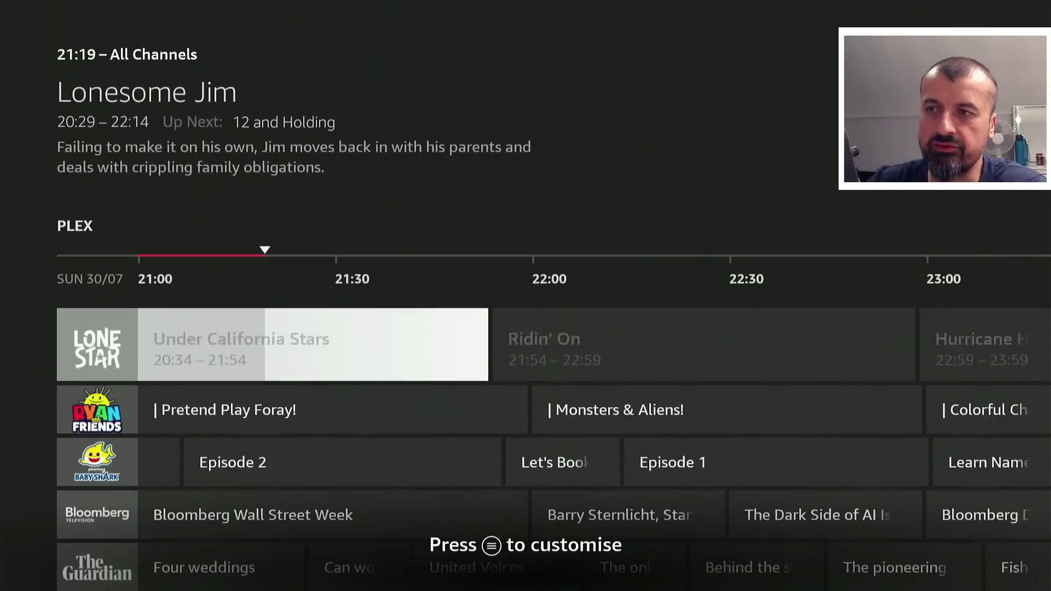
{"action": "key", "text": "Down"}
{"action": "key", "text": "Down"}
{"action": "key", "text": "Down"}
{"action": "key", "text": "Down"}
{"action": "key", "text": "Down"}
{"action": "key", "text": "Down"}
{"action": "key", "text": "Down"}
{"action": "key", "text": "Down"}
{"action": "key", "text": "Down"}
{"action": "key", "text": "Down"}
{"action": "key", "text": "Down"}
{"action": "key", "text": "Down"}
{"action": "key", "text": "Down"}
{"action": "key", "text": "Down"}
{"action": "key", "text": "Down"}
{"action": "key", "text": "Down"}
{"action": "key", "text": "Down"}
{"action": "key", "text": "Down"}
{"action": "key", "text": "Down"}
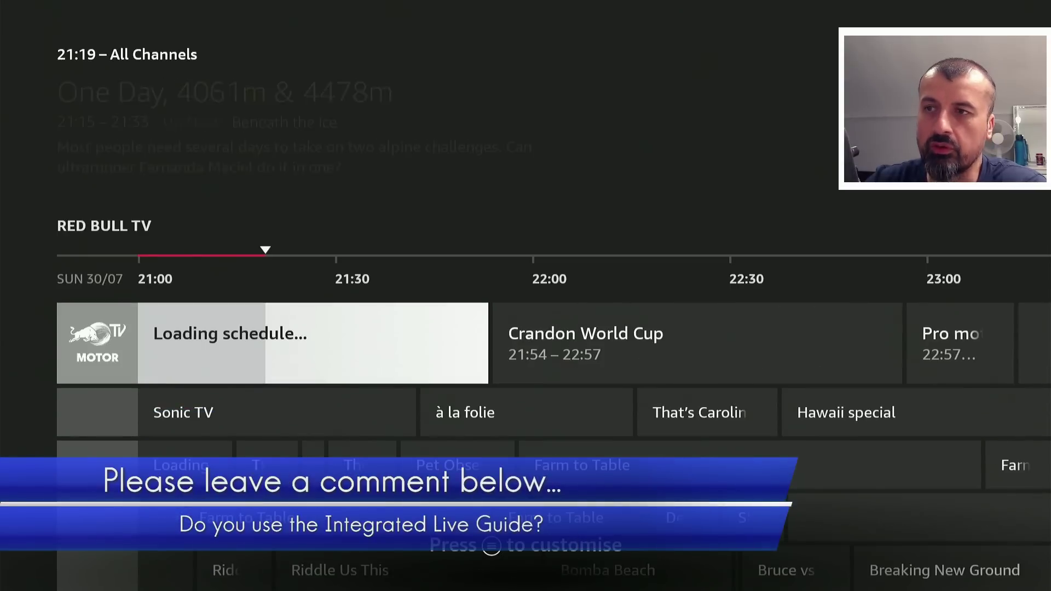
{"action": "key", "text": "Down"}
{"action": "key", "text": "Down"}
{"action": "key", "text": "Down"}
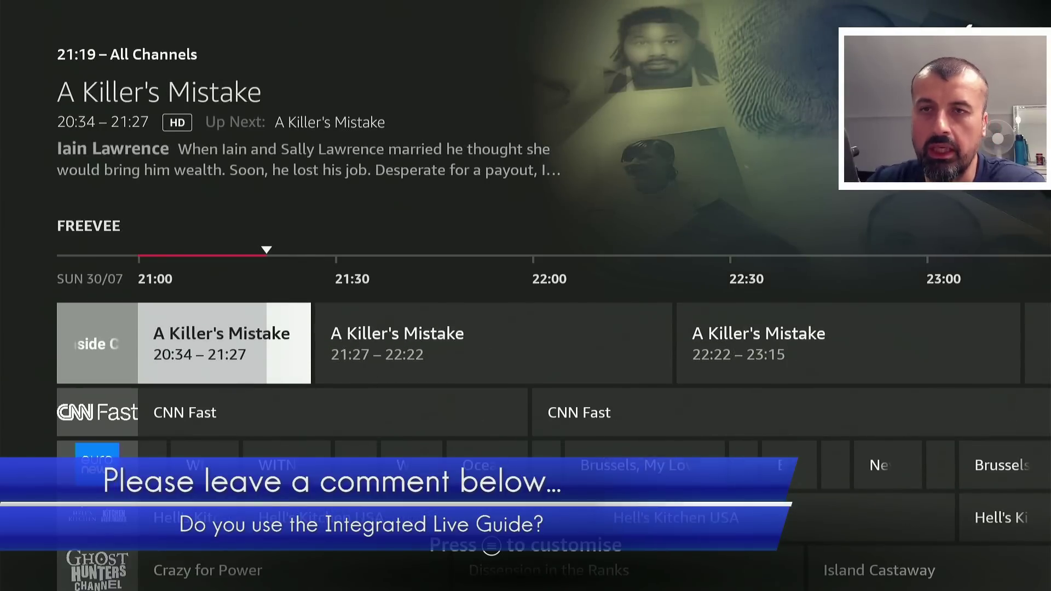
{"action": "key", "text": "Page_Down"}
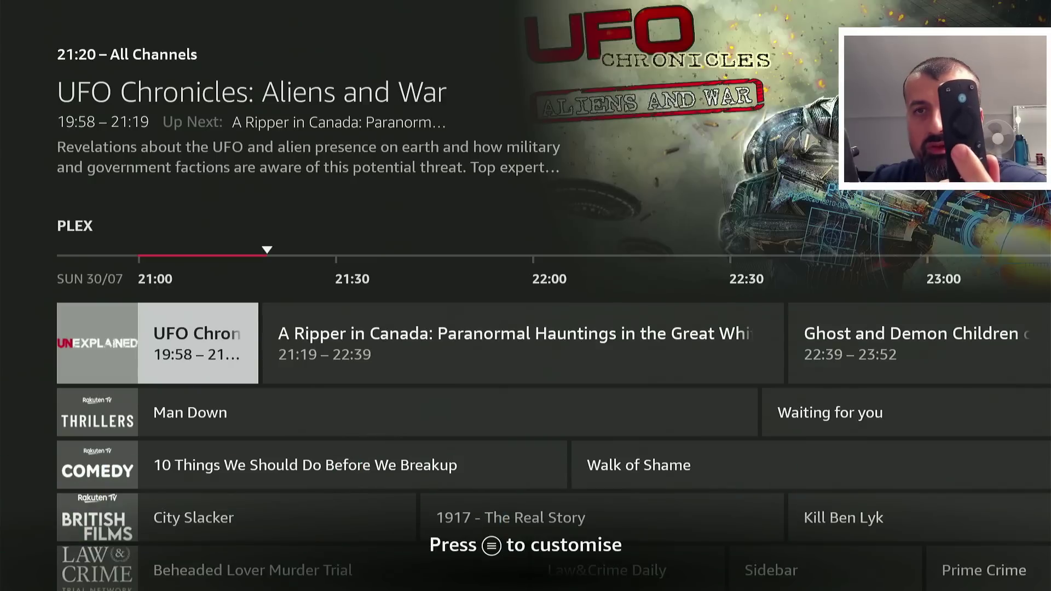
{"action": "key", "text": "Menu"}
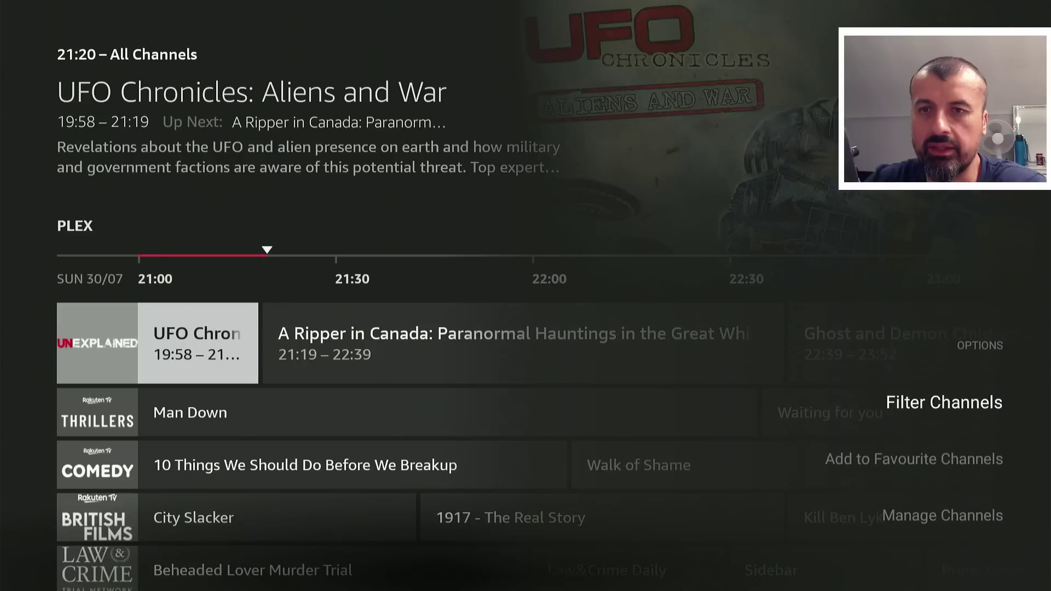
Add UNEXPLAINED and British Films to the favourite channels
{"action": "key", "text": "Down"}
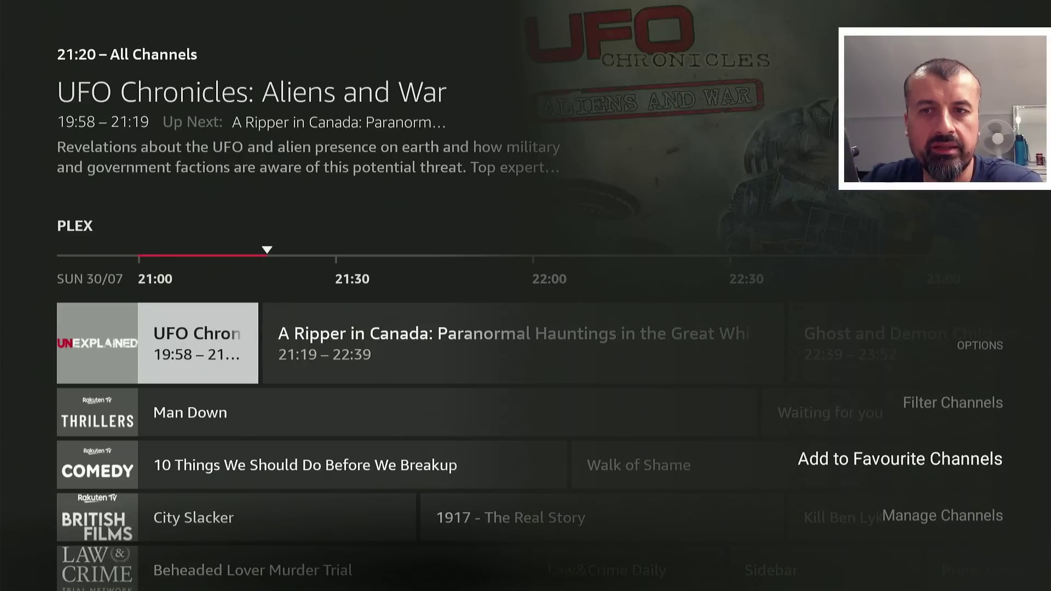
{"action": "key", "text": "Escape"}
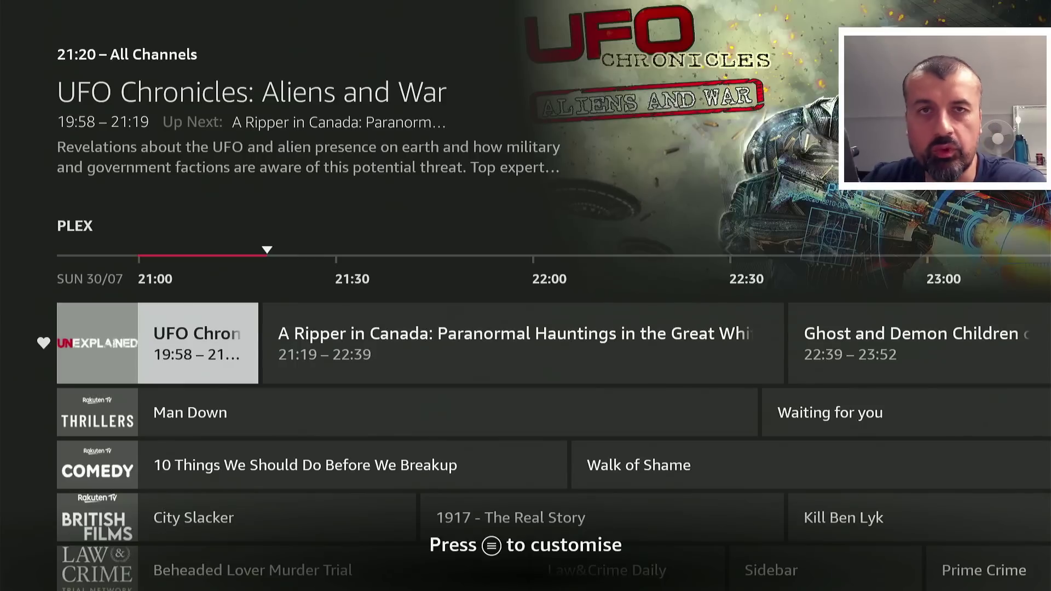
{"action": "key", "text": "Down"}
{"action": "key", "text": "Down"}
{"action": "key", "text": "Down"}
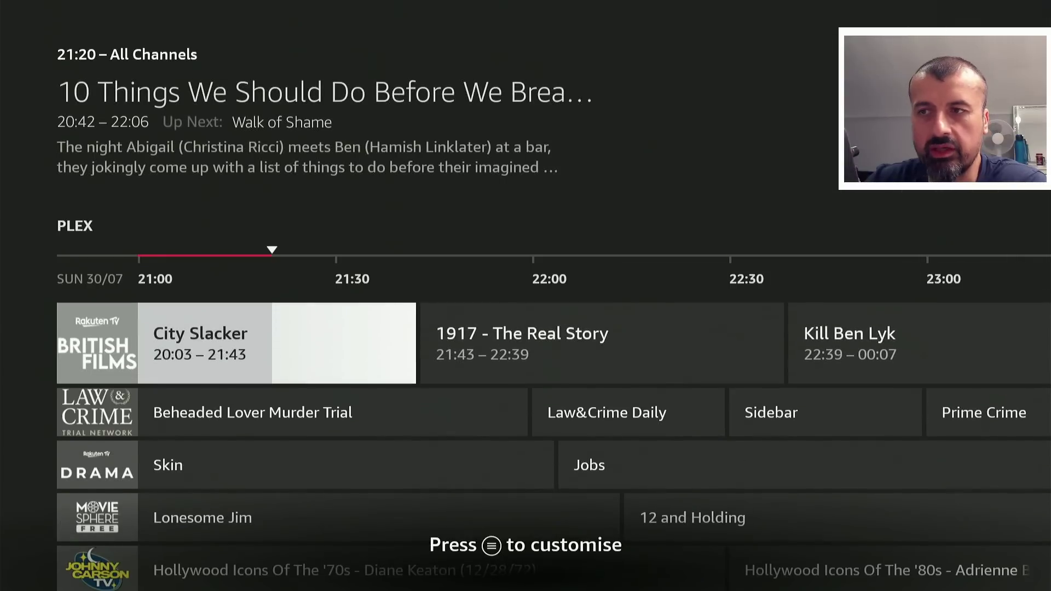
{"action": "key", "text": "Menu"}
{"action": "key", "text": "Down"}
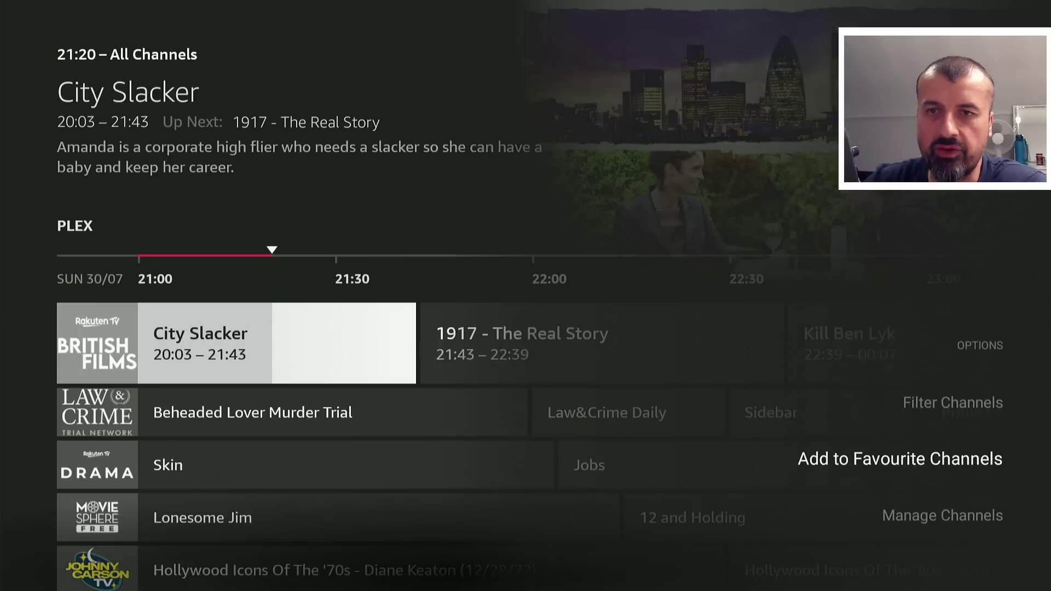
{"action": "key", "text": "Return"}
Add the partypoker channel to the favourite channels
{"action": "key", "text": "Down"}
{"action": "key", "text": "Down"}
{"action": "key", "text": "Down"}
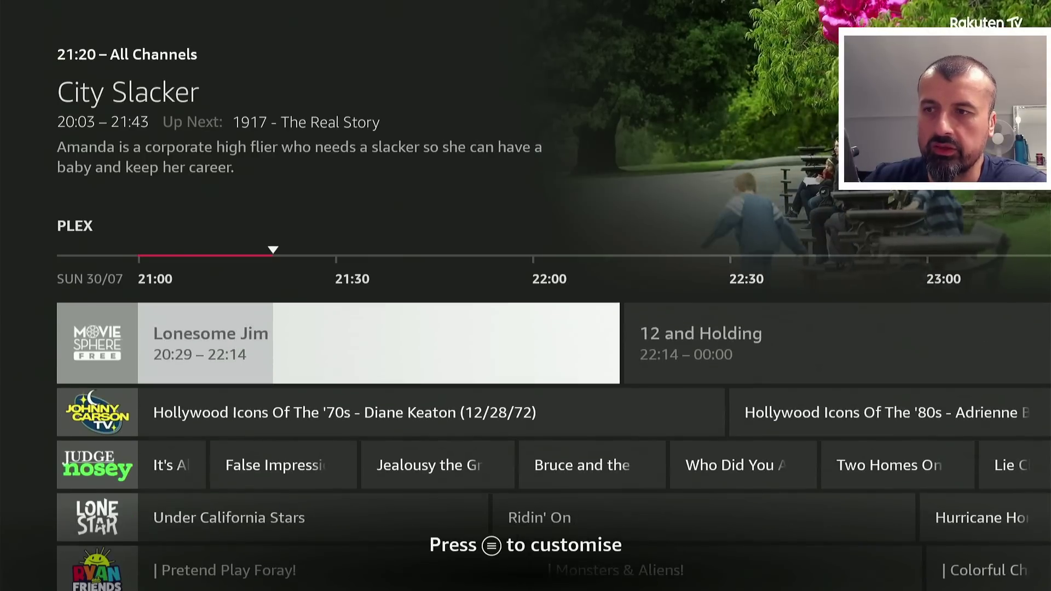
{"action": "key", "text": "Down"}
{"action": "key", "text": "Down"}
{"action": "key", "text": "Down"}
{"action": "key", "text": "Down"}
{"action": "key", "text": "Down"}
{"action": "key", "text": "Down"}
{"action": "key", "text": "Down"}
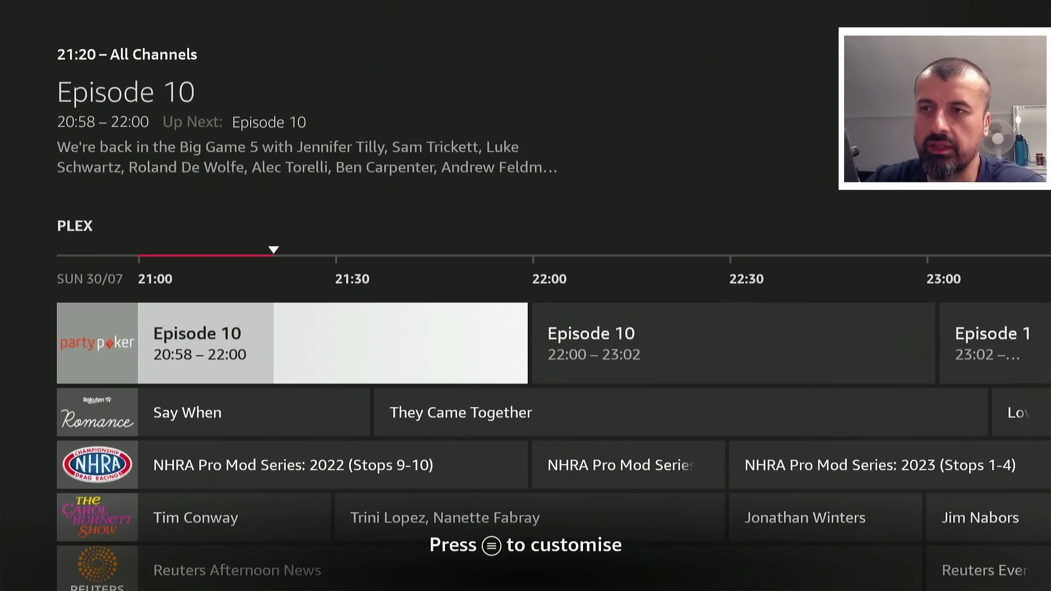
{"action": "key", "text": "Menu"}
{"action": "key", "text": "Down"}
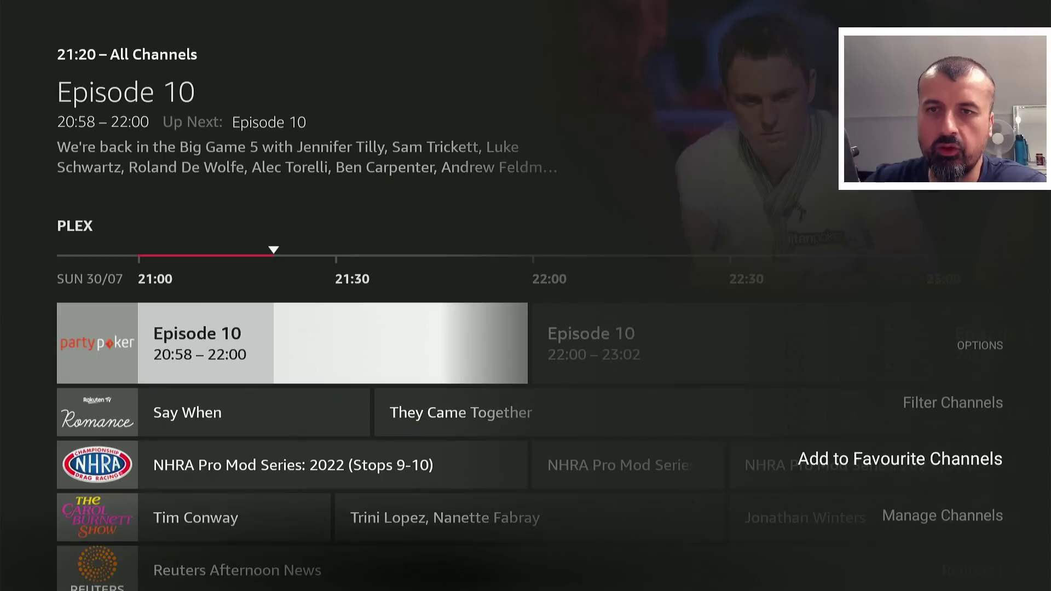
{"action": "key", "text": "Return"}
Return up the guide to the UNEXPLAINED row in Favourite Channels
{"action": "key", "text": "Page_Down"}
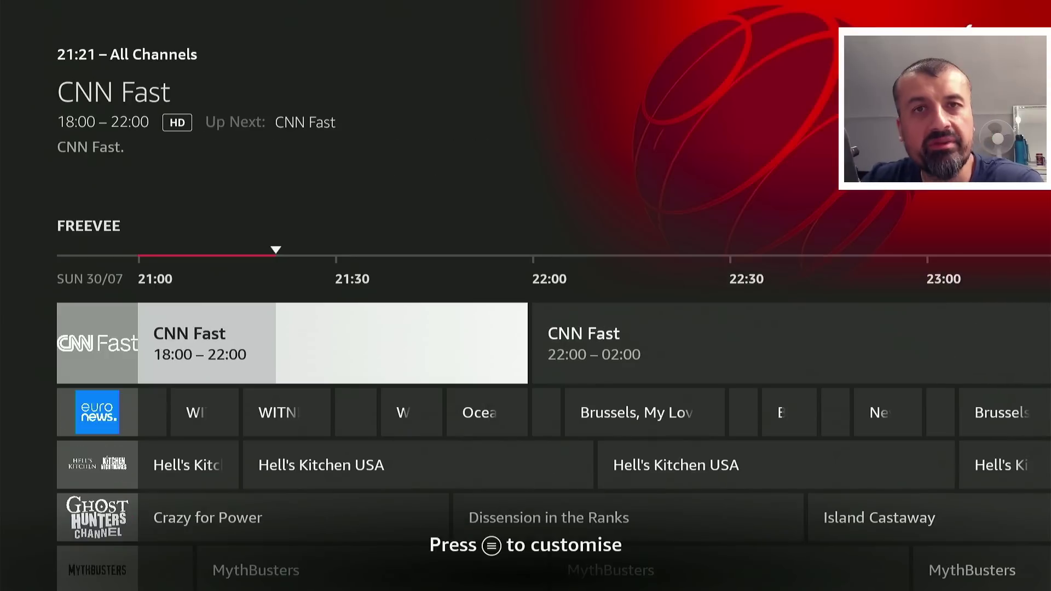
{"action": "key", "text": "Up"}
{"action": "key", "text": "Up"}
{"action": "key", "text": "Up"}
{"action": "key", "text": "Up"}
{"action": "key", "text": "Up"}
{"action": "key", "text": "Up"}
{"action": "key", "text": "Up"}
{"action": "key", "text": "Up"}
{"action": "key", "text": "Up"}
{"action": "key", "text": "Up"}
{"action": "key", "text": "Up"}
{"action": "key", "text": "Up"}
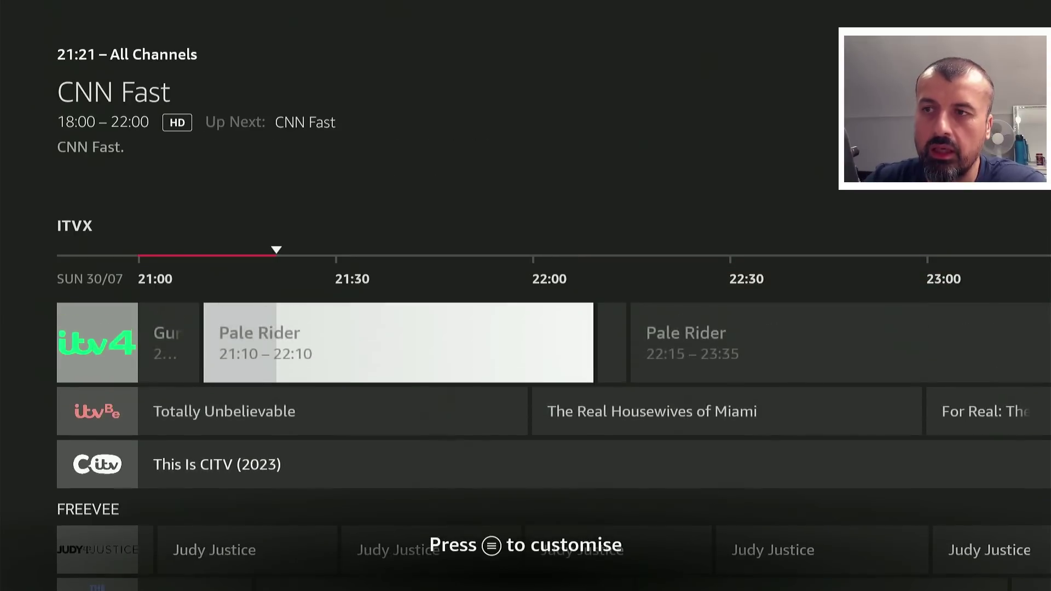
{"action": "key", "text": "Up"}
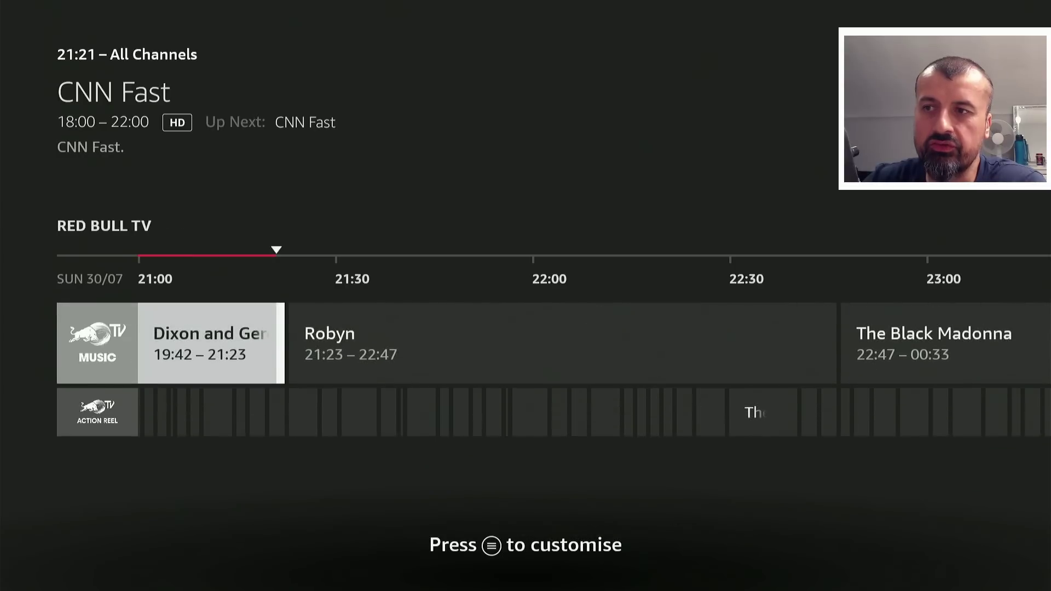
{"action": "key", "text": "Down"}
{"action": "key", "text": "Up"}
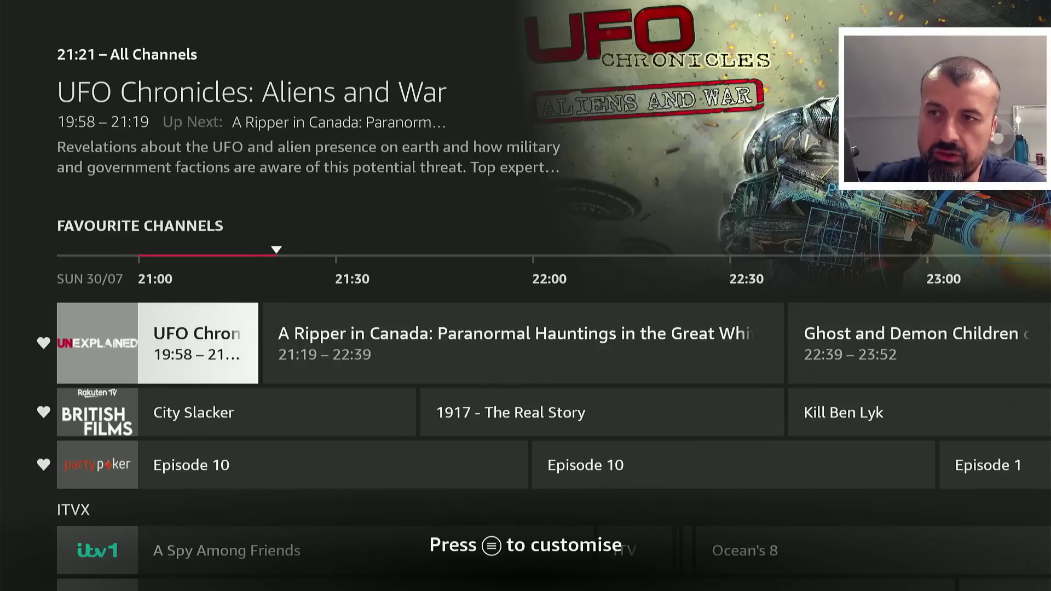
Step through the Favourite Channels rows and past the ITVX channels
{"action": "key", "text": "Down"}
{"action": "key", "text": "Up"}
{"action": "key", "text": "Down"}
{"action": "key", "text": "Down"}
{"action": "key", "text": "Down"}
{"action": "key", "text": "Down"}
{"action": "key", "text": "Down"}
{"action": "key", "text": "Down"}
{"action": "key", "text": "Down"}
{"action": "key", "text": "Down"}
{"action": "key", "text": "Down"}
{"action": "key", "text": "Down"}
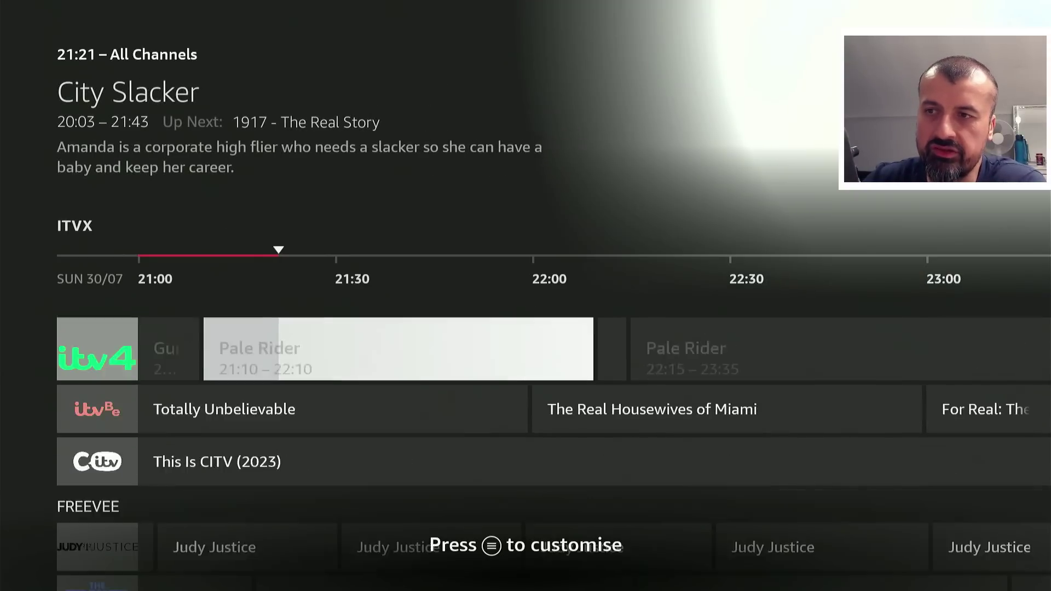
{"action": "key", "text": "Down"}
{"action": "key", "text": "Down"}
{"action": "key", "text": "Down"}
{"action": "key", "text": "Down"}
{"action": "key", "text": "Down"}
{"action": "key", "text": "Down"}
{"action": "key", "text": "Down"}
{"action": "key", "text": "Down"}
{"action": "key", "text": "Down"}
{"action": "key", "text": "Down"}
{"action": "key", "text": "Down"}
{"action": "key", "text": "Down"}
{"action": "key", "text": "Down"}
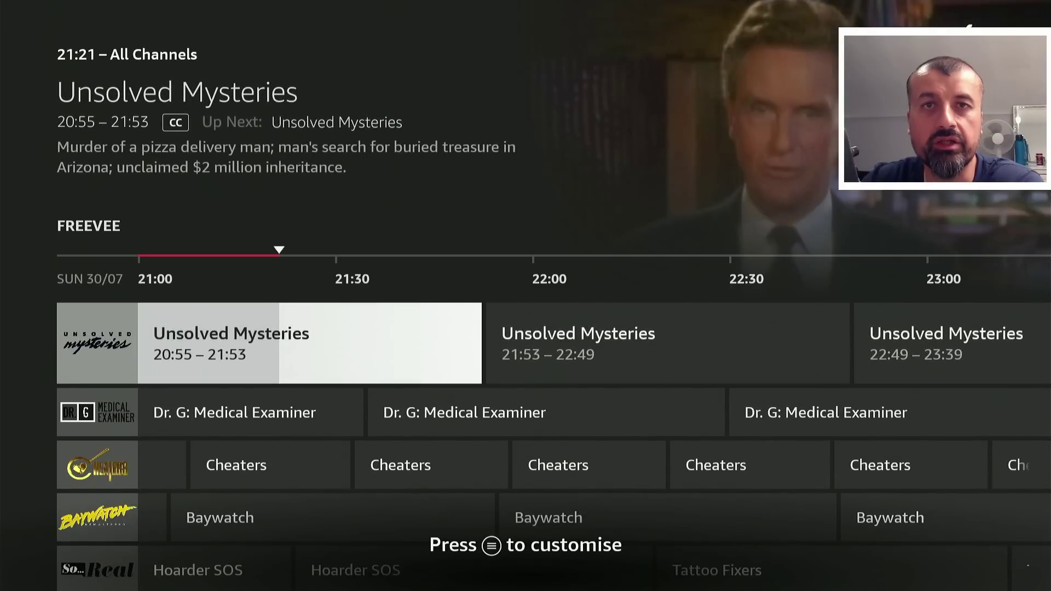
Browse the Freevee channels, then select the 2-Year plan's $3.33/mo price on the pricing page
{"action": "key", "text": "Down"}
{"action": "key", "text": "Down"}
{"action": "key", "text": "Down"}
{"action": "key", "text": "Down"}
{"action": "key", "text": "Down"}
{"action": "key", "text": "Down"}
{"action": "key", "text": "Down"}
{"action": "key", "text": "Down"}
{"action": "key", "text": "Down"}
{"action": "key", "text": "Down"}
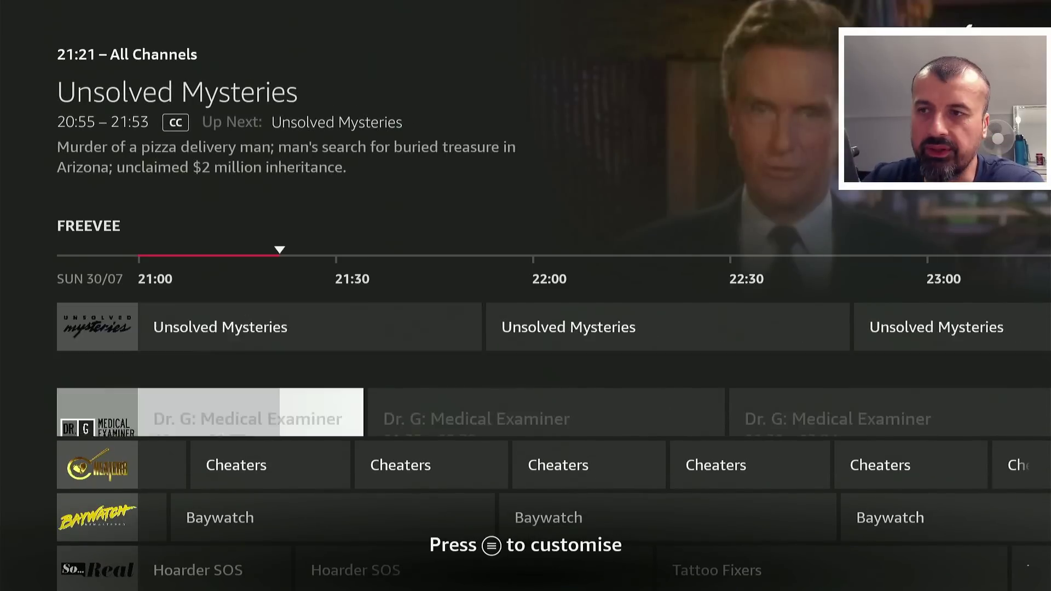
{"action": "key", "text": "Down"}
{"action": "key", "text": "Down"}
{"action": "key", "text": "Down"}
{"action": "key", "text": "Down"}
{"action": "key", "text": "Down"}
{"action": "key", "text": "Down"}
{"action": "key", "text": "Down"}
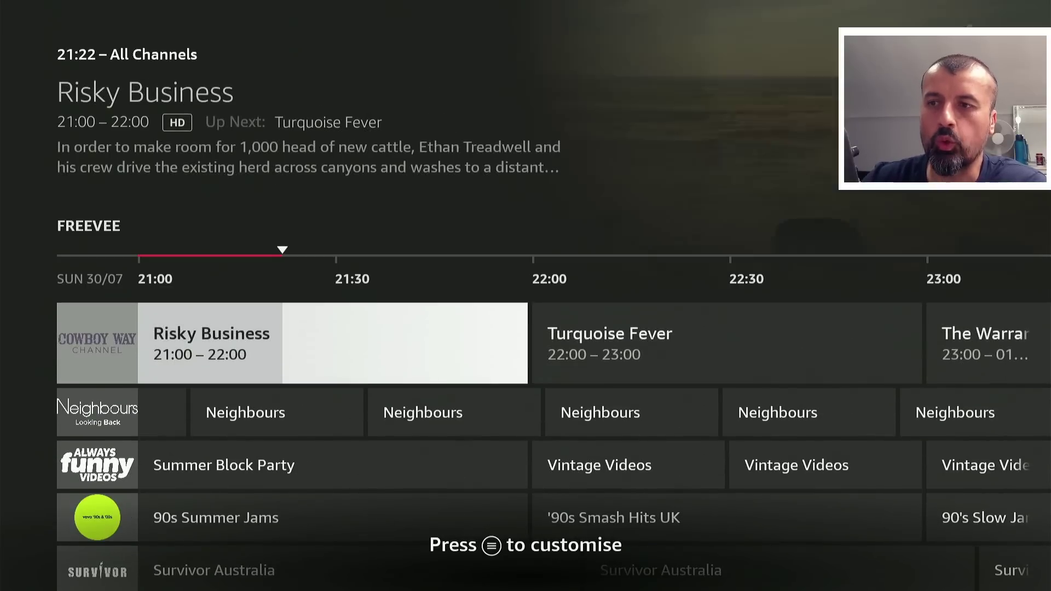
{"action": "key", "text": "Down"}
{"action": "key", "text": "Down"}
{"action": "key", "text": "Down"}
{"action": "key", "text": "Down"}
{"action": "key", "text": "Down"}
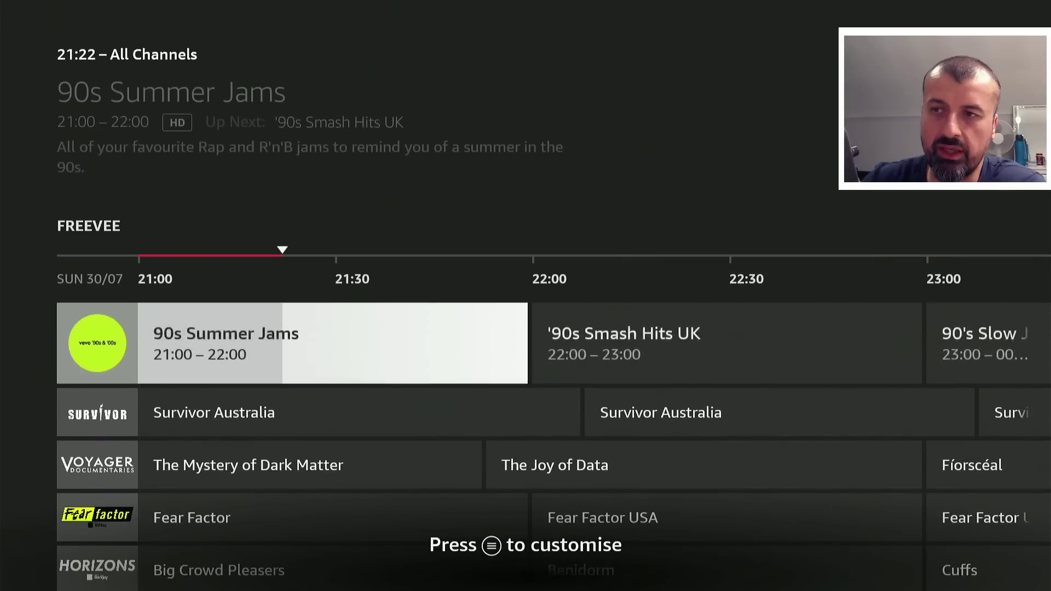
{"action": "key", "text": "Down"}
{"action": "key", "text": "Down"}
{"action": "key", "text": "Down"}
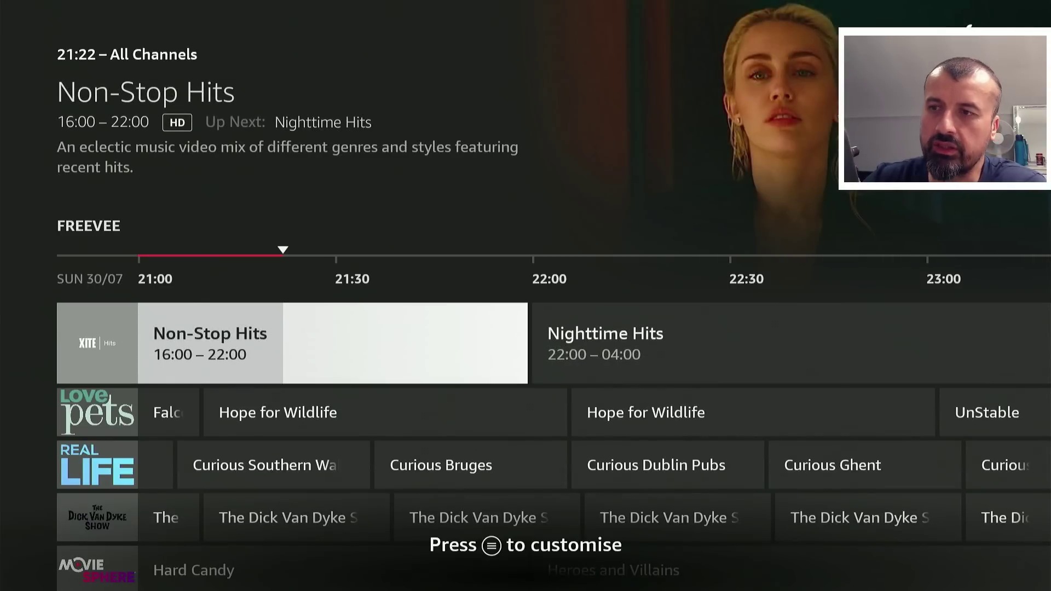
{"action": "key", "text": "Down"}
{"action": "key", "text": "Down"}
{"action": "key", "text": "Down"}
{"action": "key", "text": "Down"}
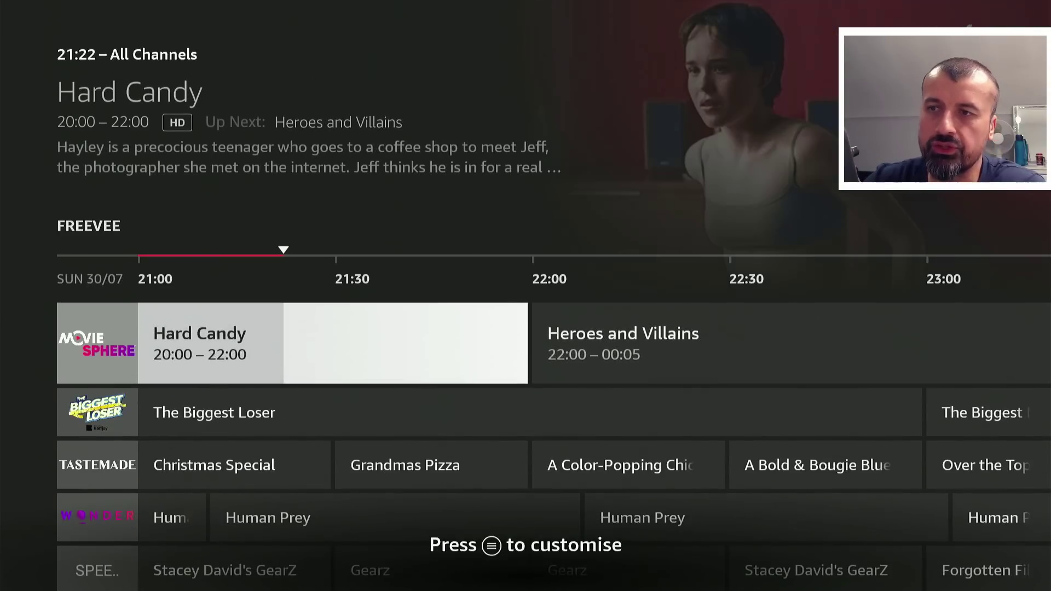
{"action": "key", "text": "Down"}
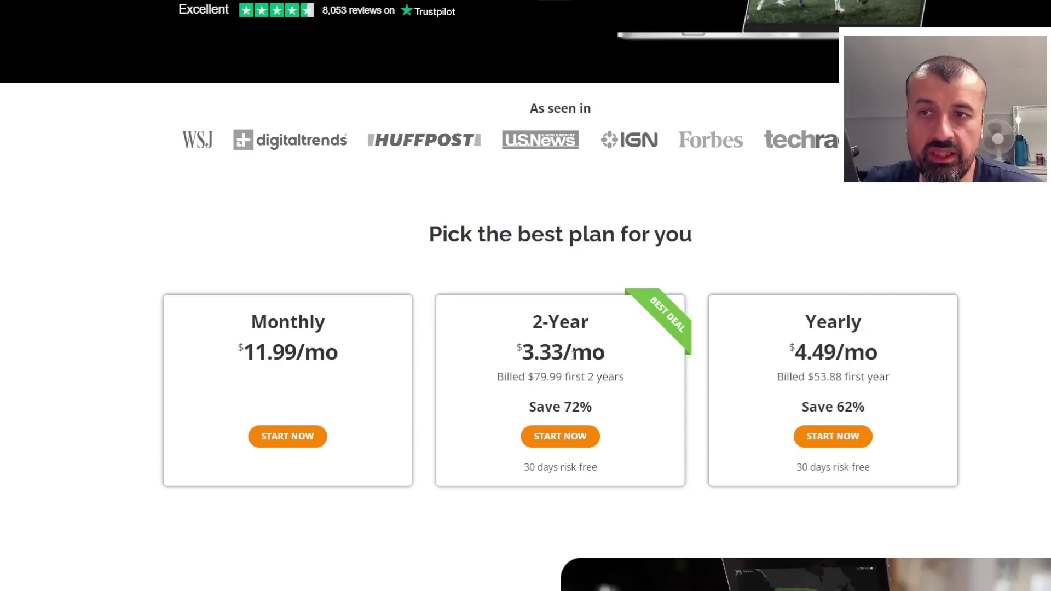
{"action": "left_click_drag", "start_coordinate": [572, 353], "coordinate": [533, 353]}
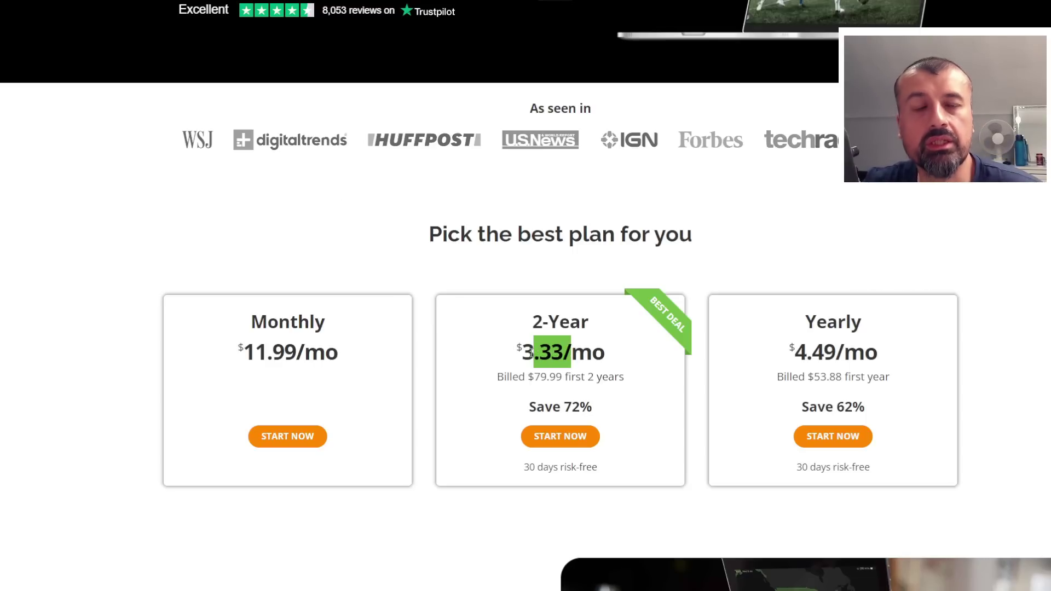
{"action": "triple_click", "coordinate": [534, 355]}
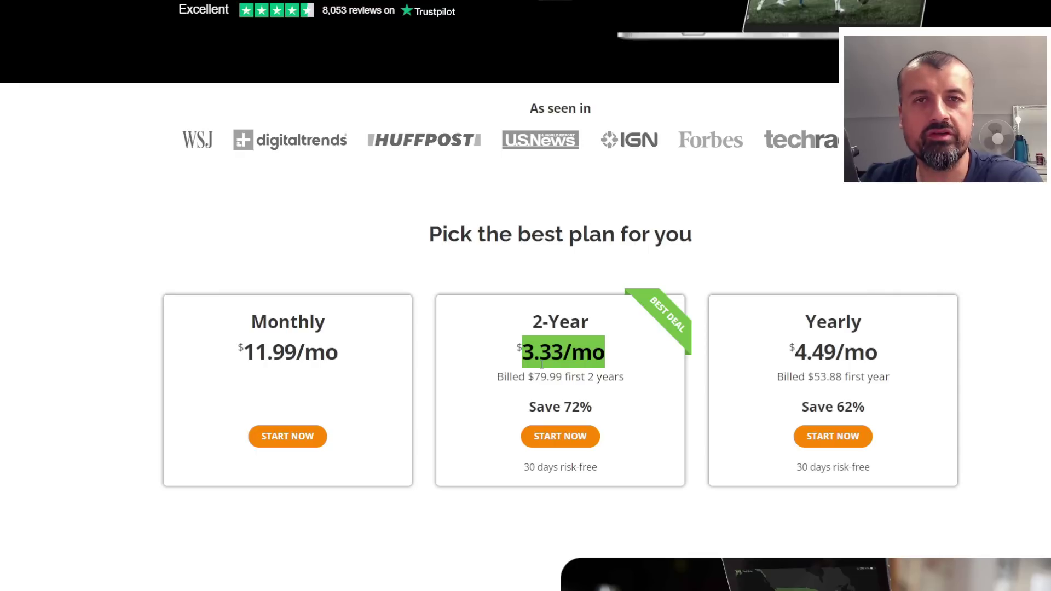